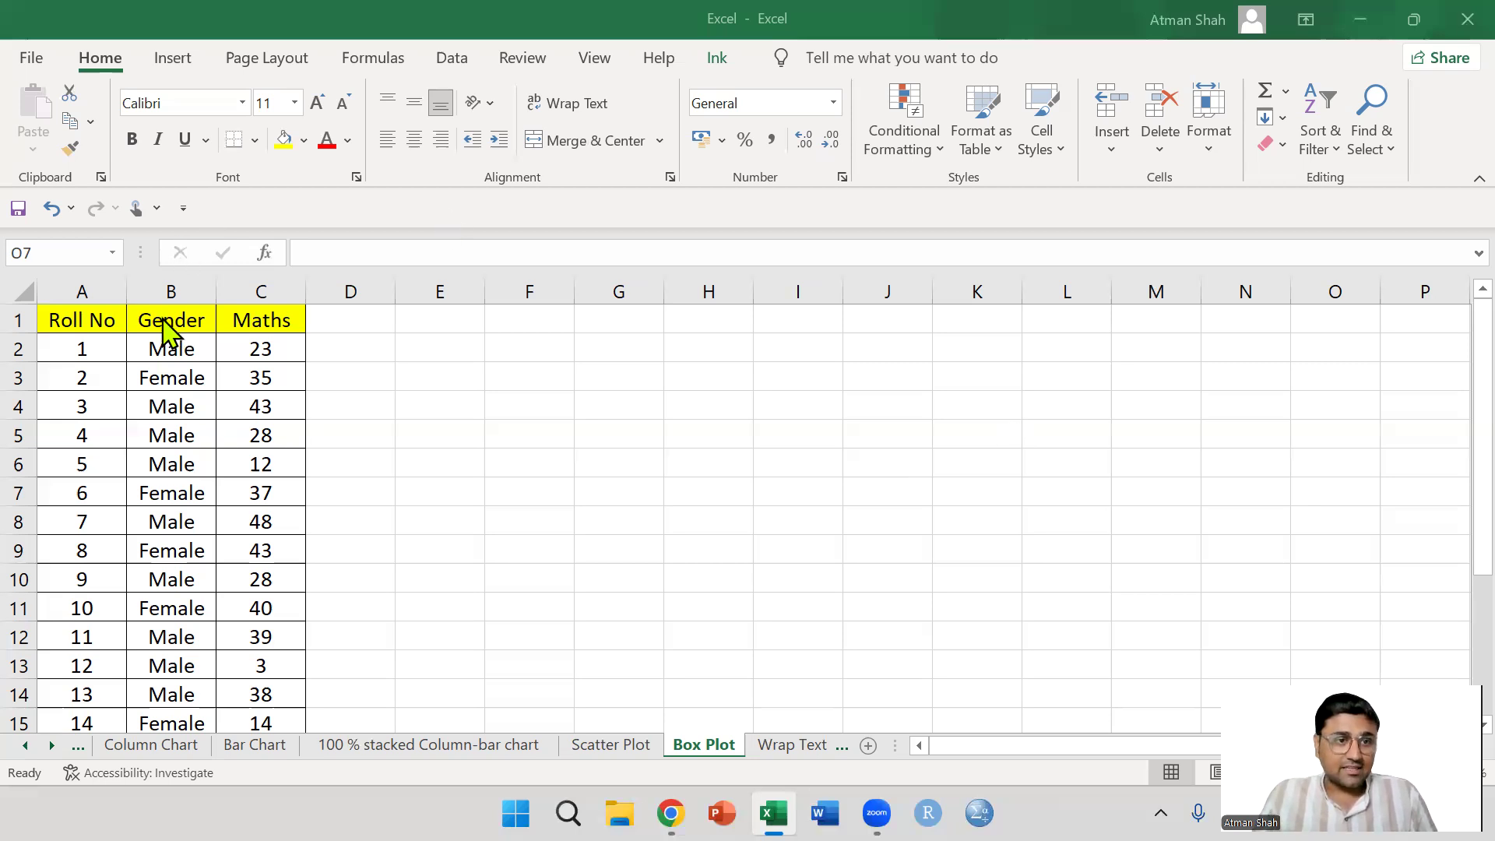
Step: Insert a Box and Whisker chart from the Gender and Maths columns, including headers, and place it beside the data table
drag(166, 316, 267, 666)
scroll(260, 557, up, 3)
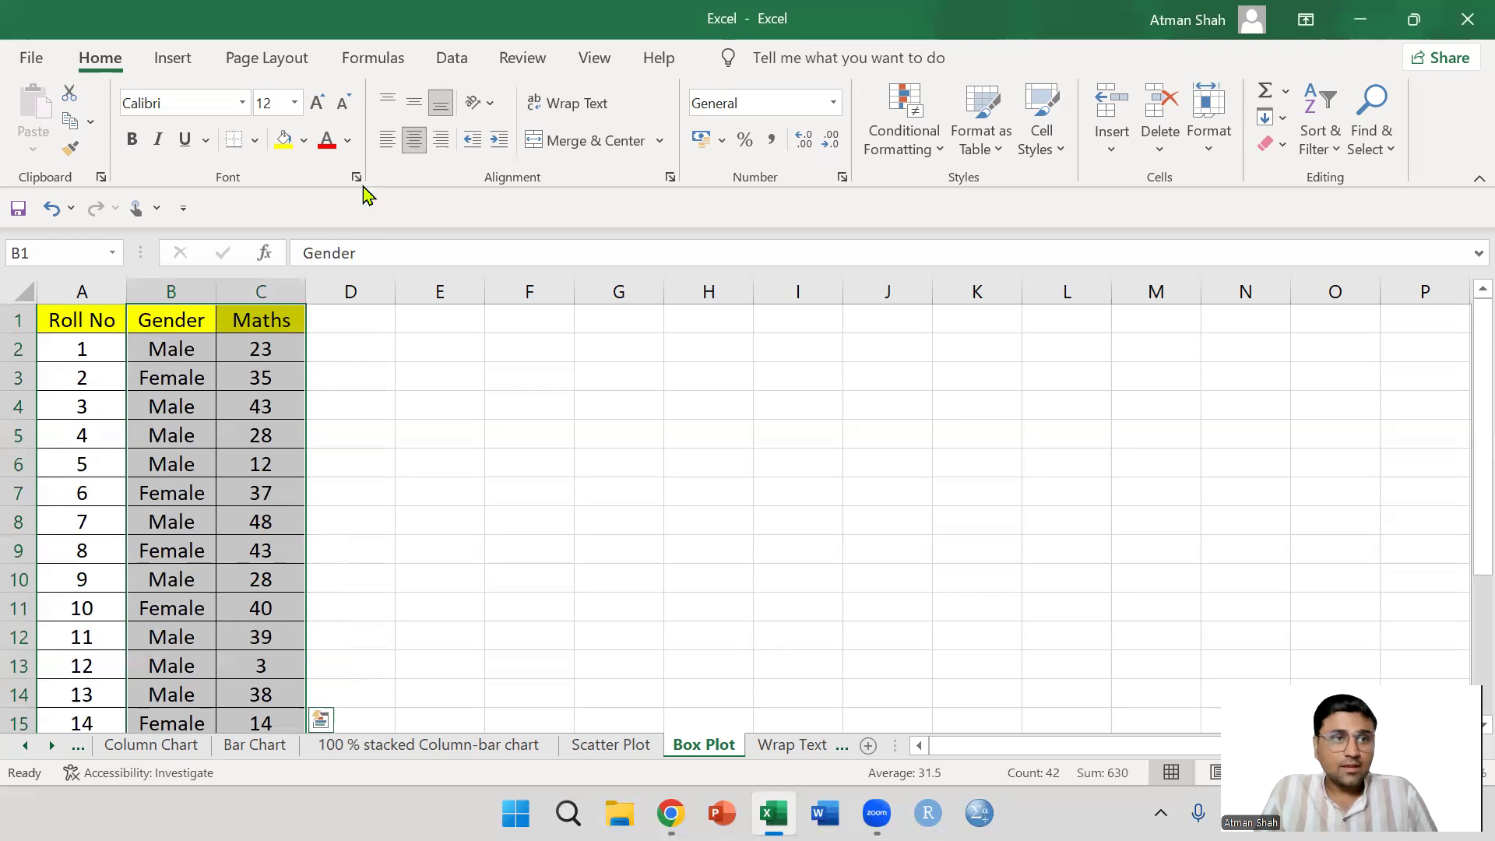
click(182, 62)
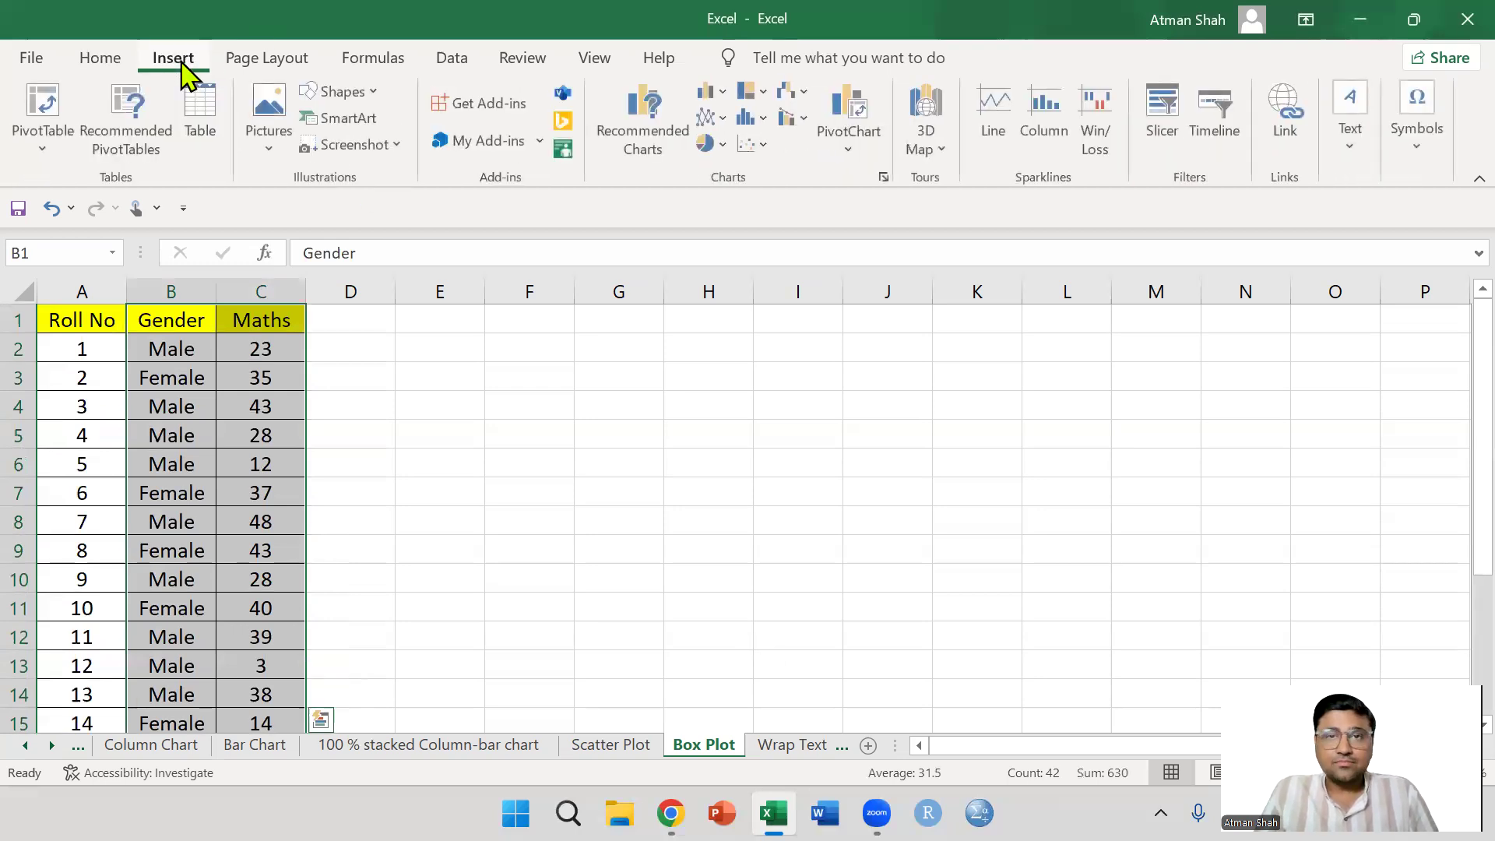
click(884, 179)
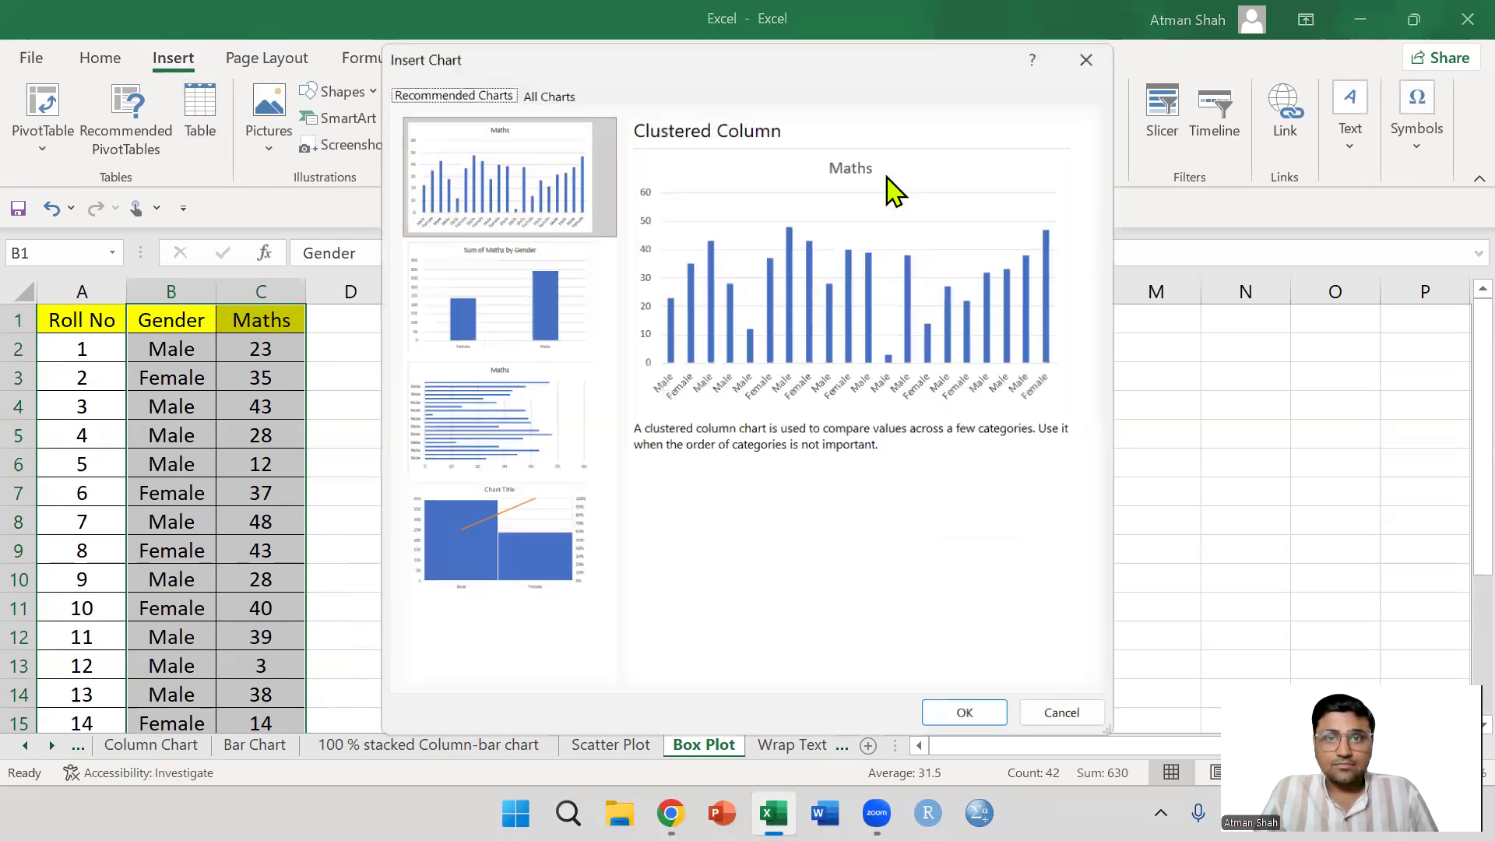
click(557, 96)
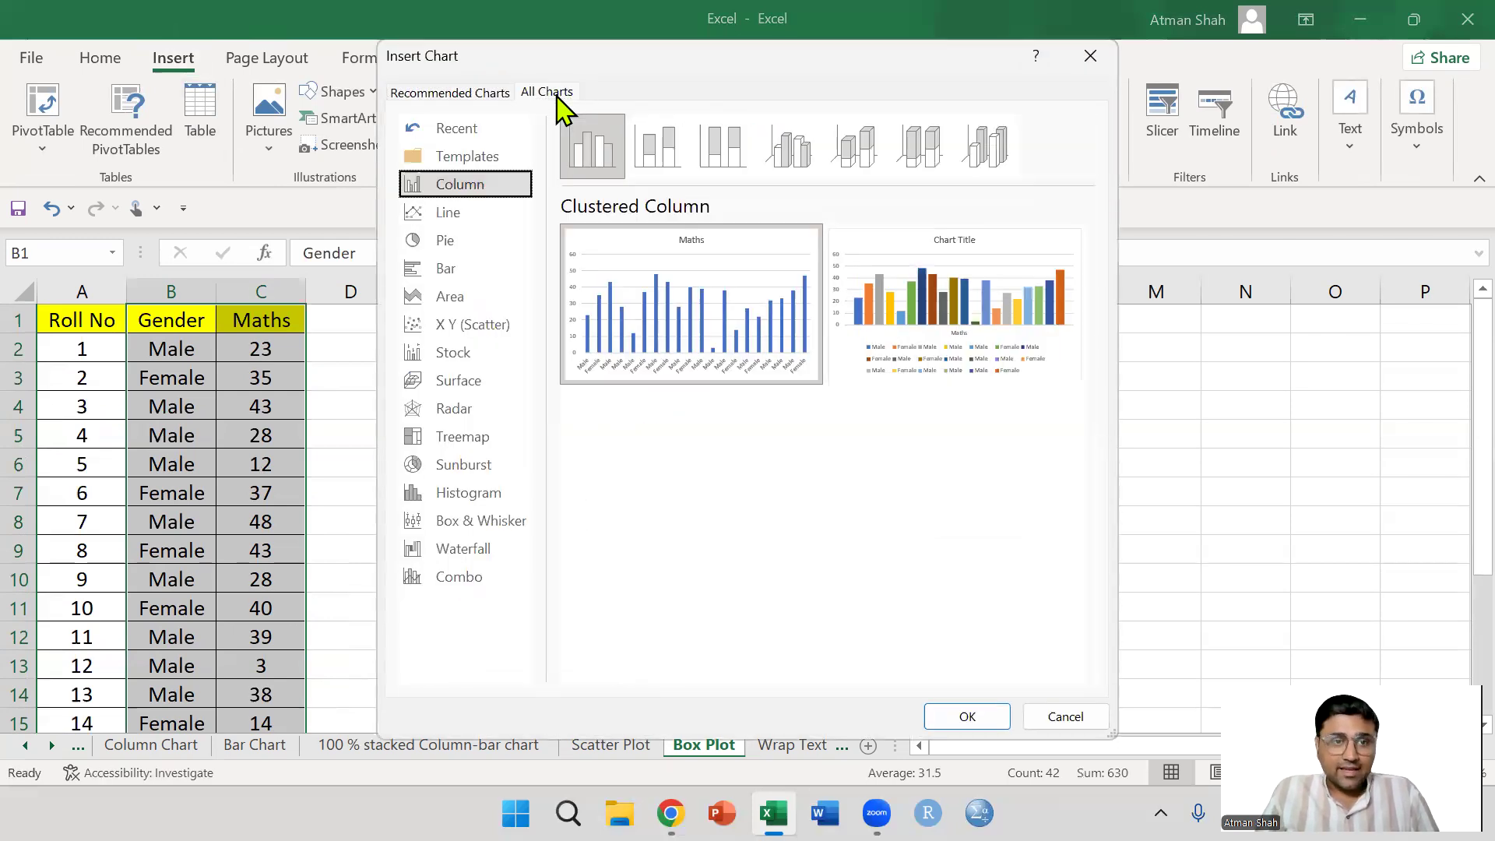
click(514, 530)
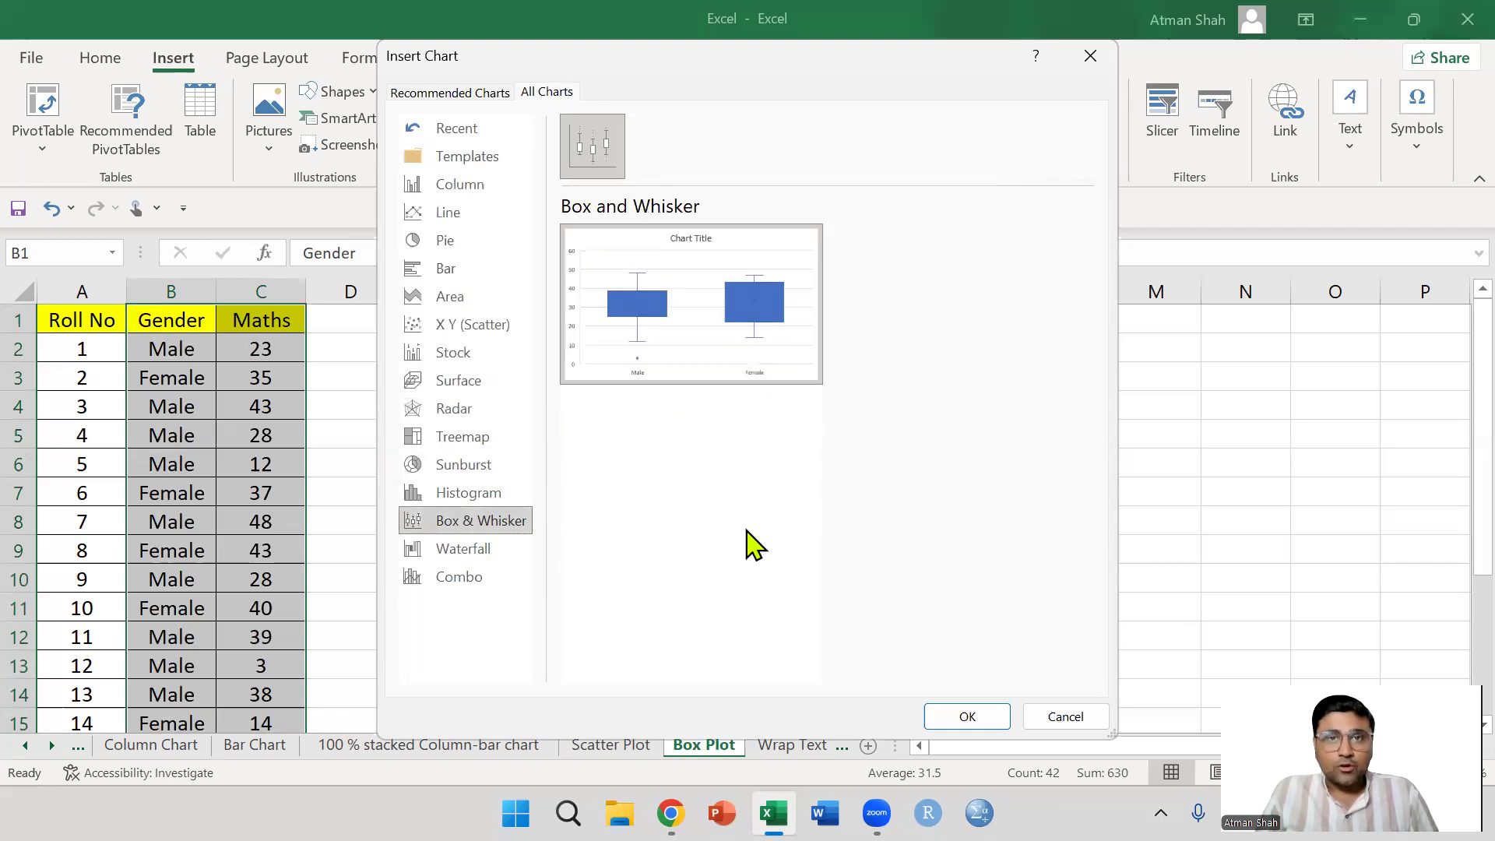
click(956, 715)
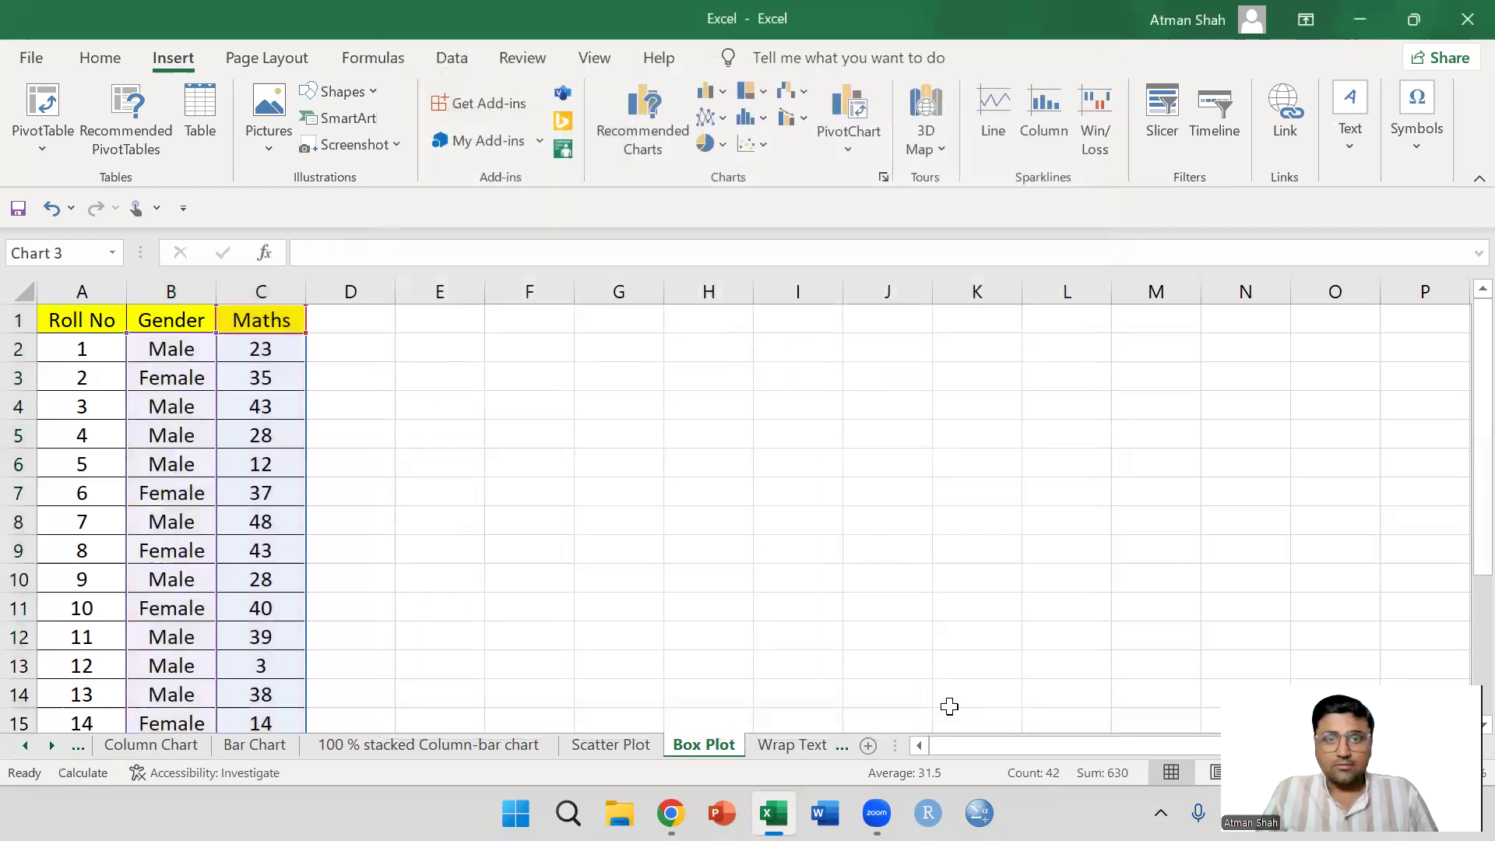
drag(827, 330, 851, 314)
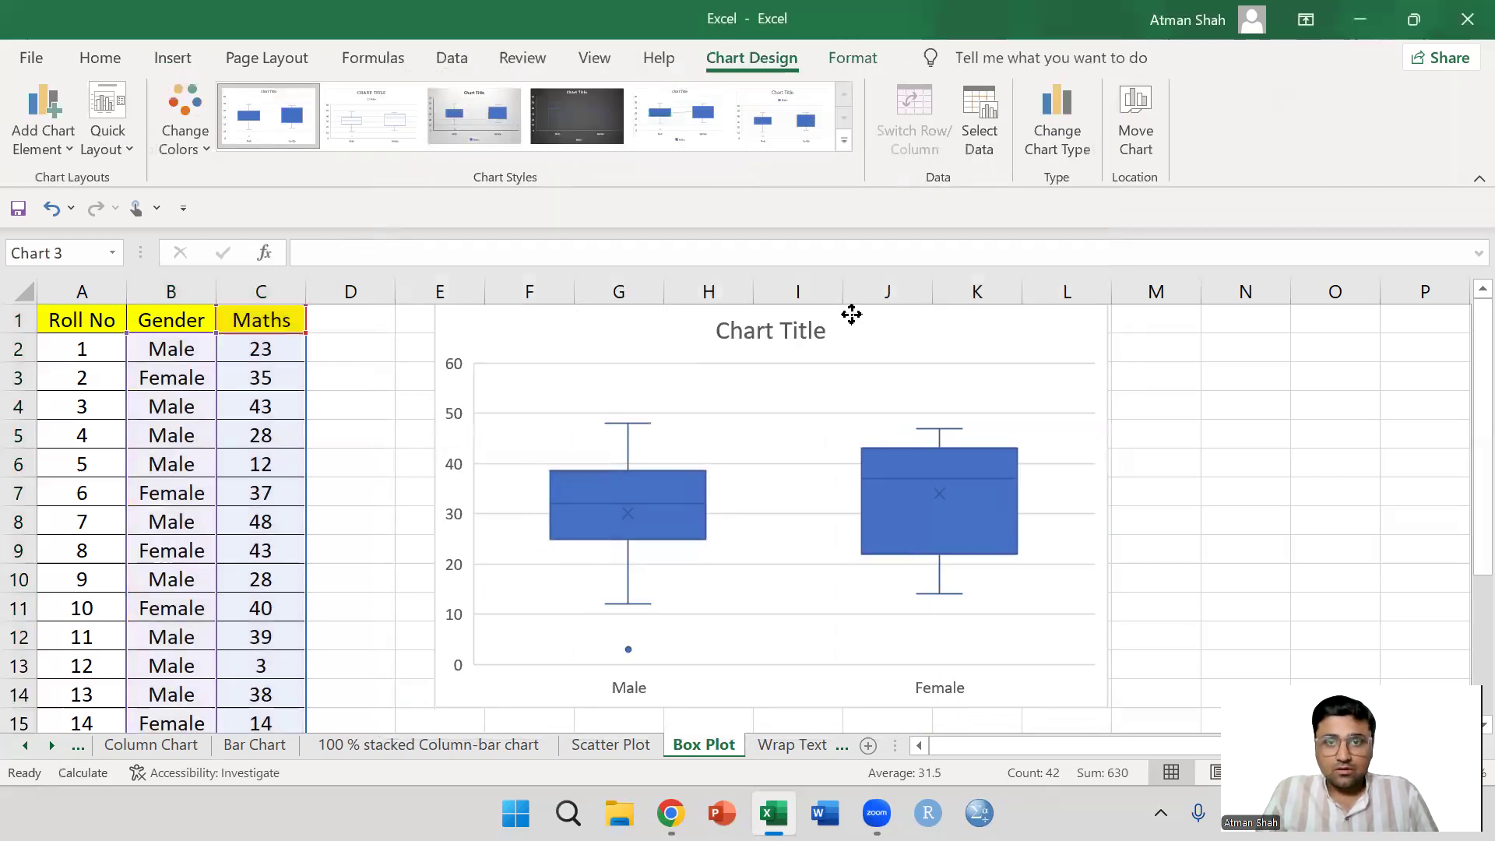
Step: Change the chart title to "Chart 1: Box Plot"
click(771, 331)
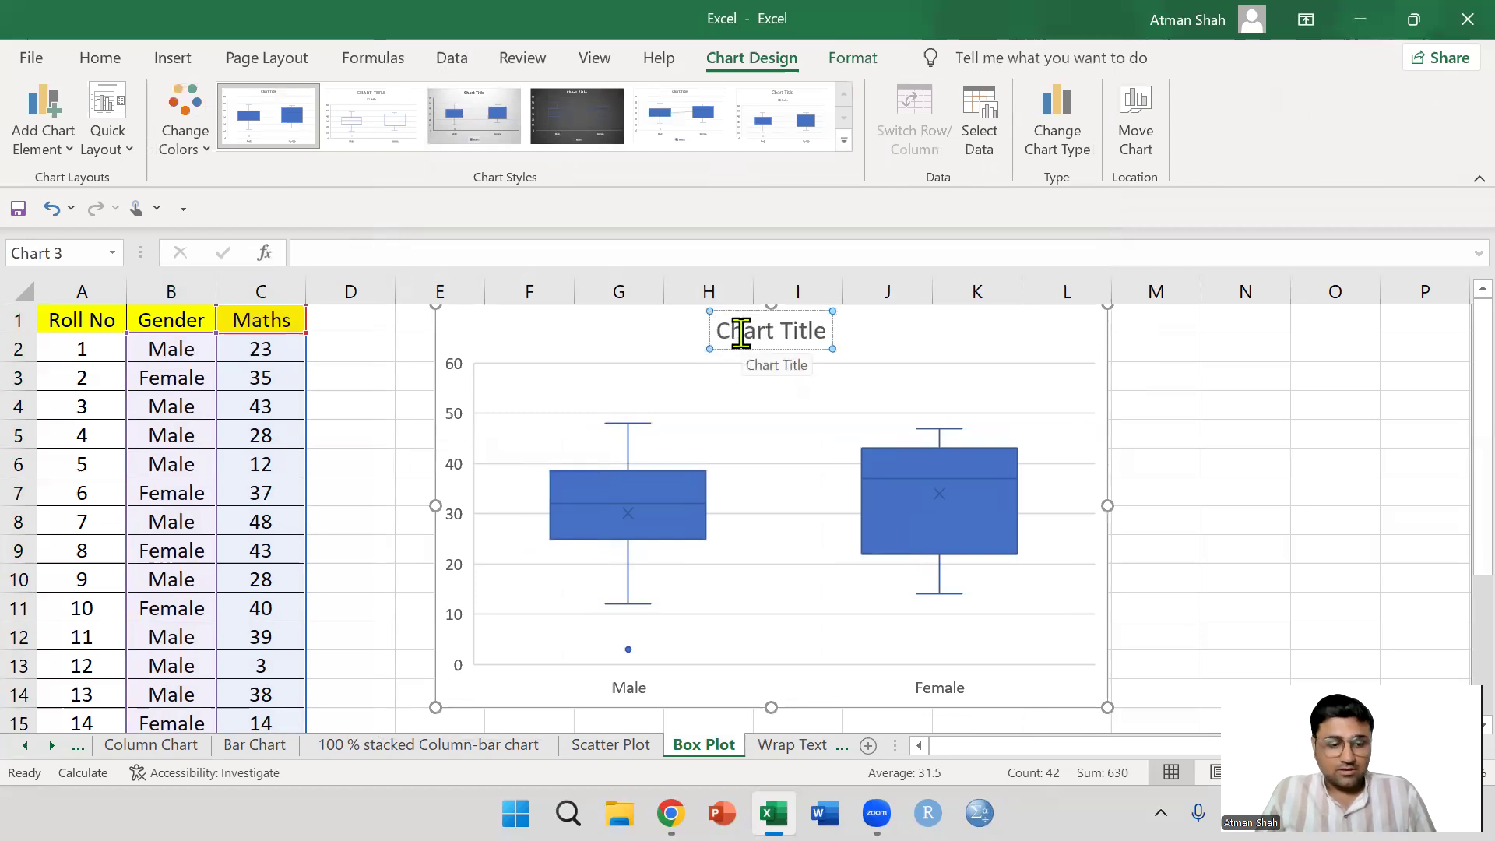
triple_click(740, 332)
text(Chart 1: Box Plot)
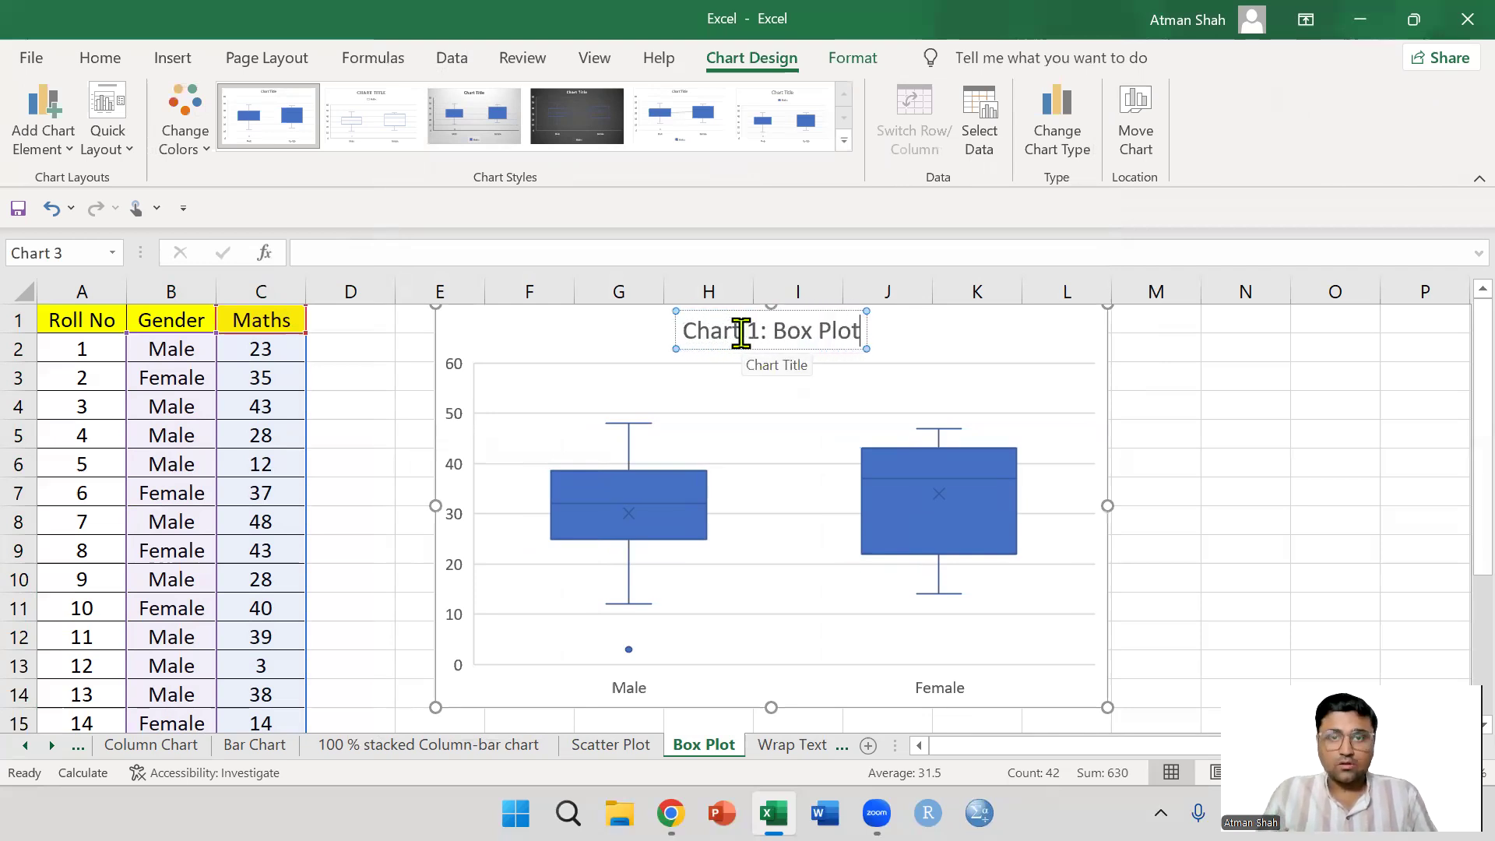
click(1015, 326)
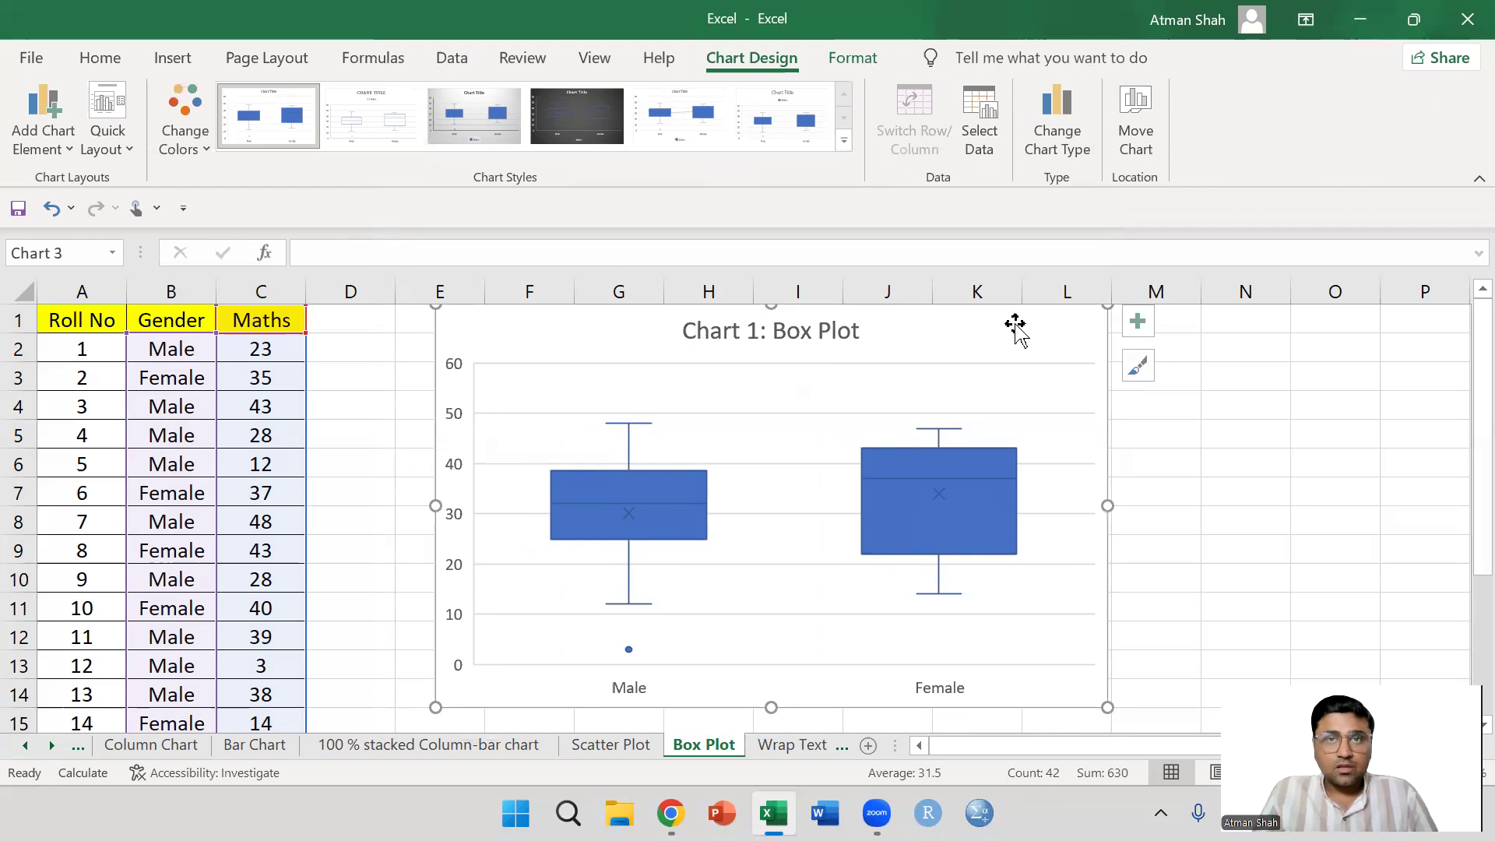
Step: Add data labels to the box plot and deselect the chart
click(1136, 333)
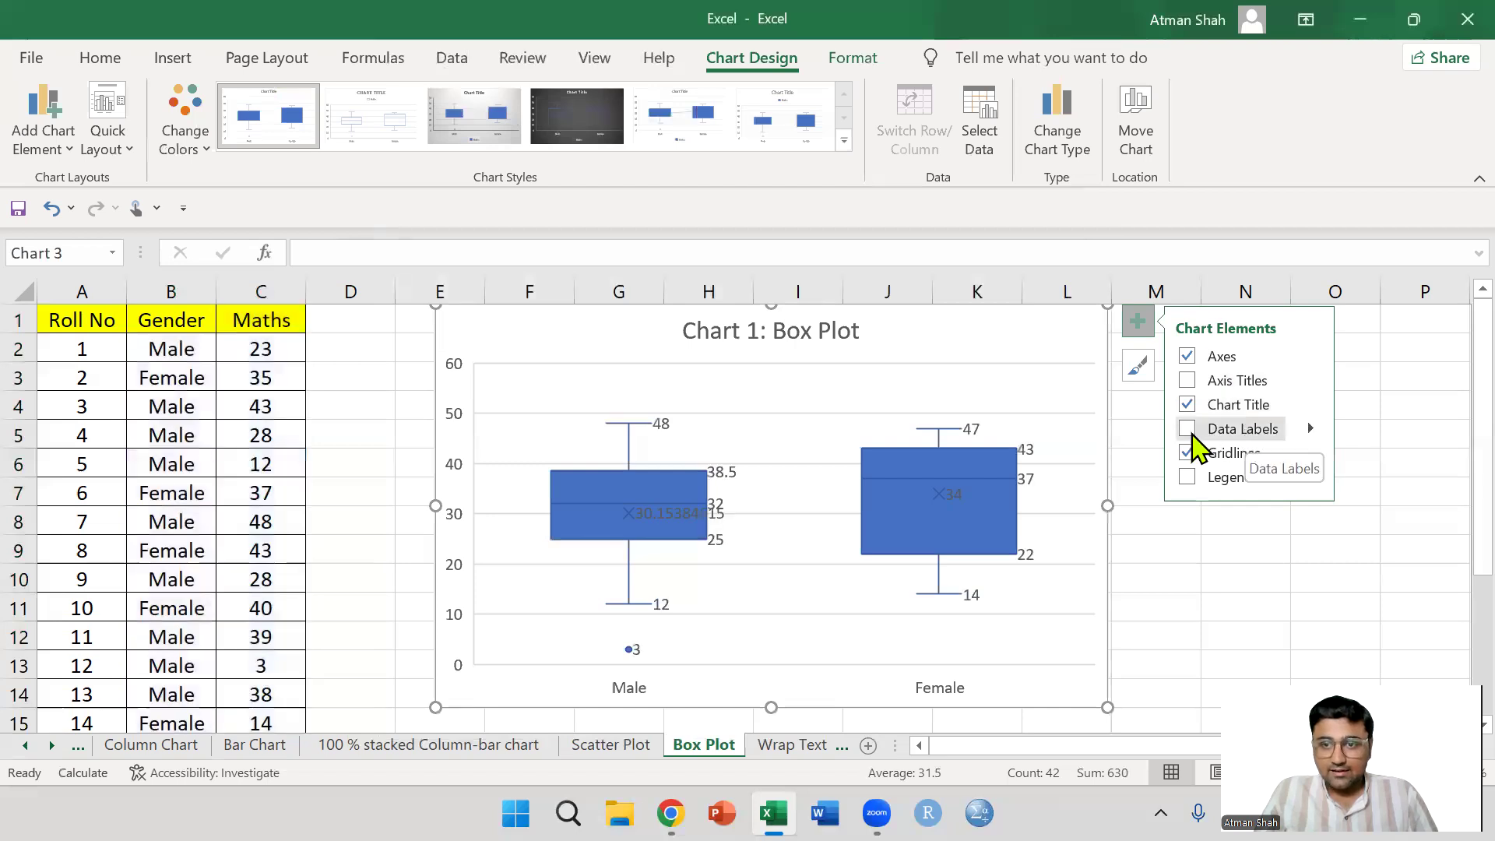
click(1191, 435)
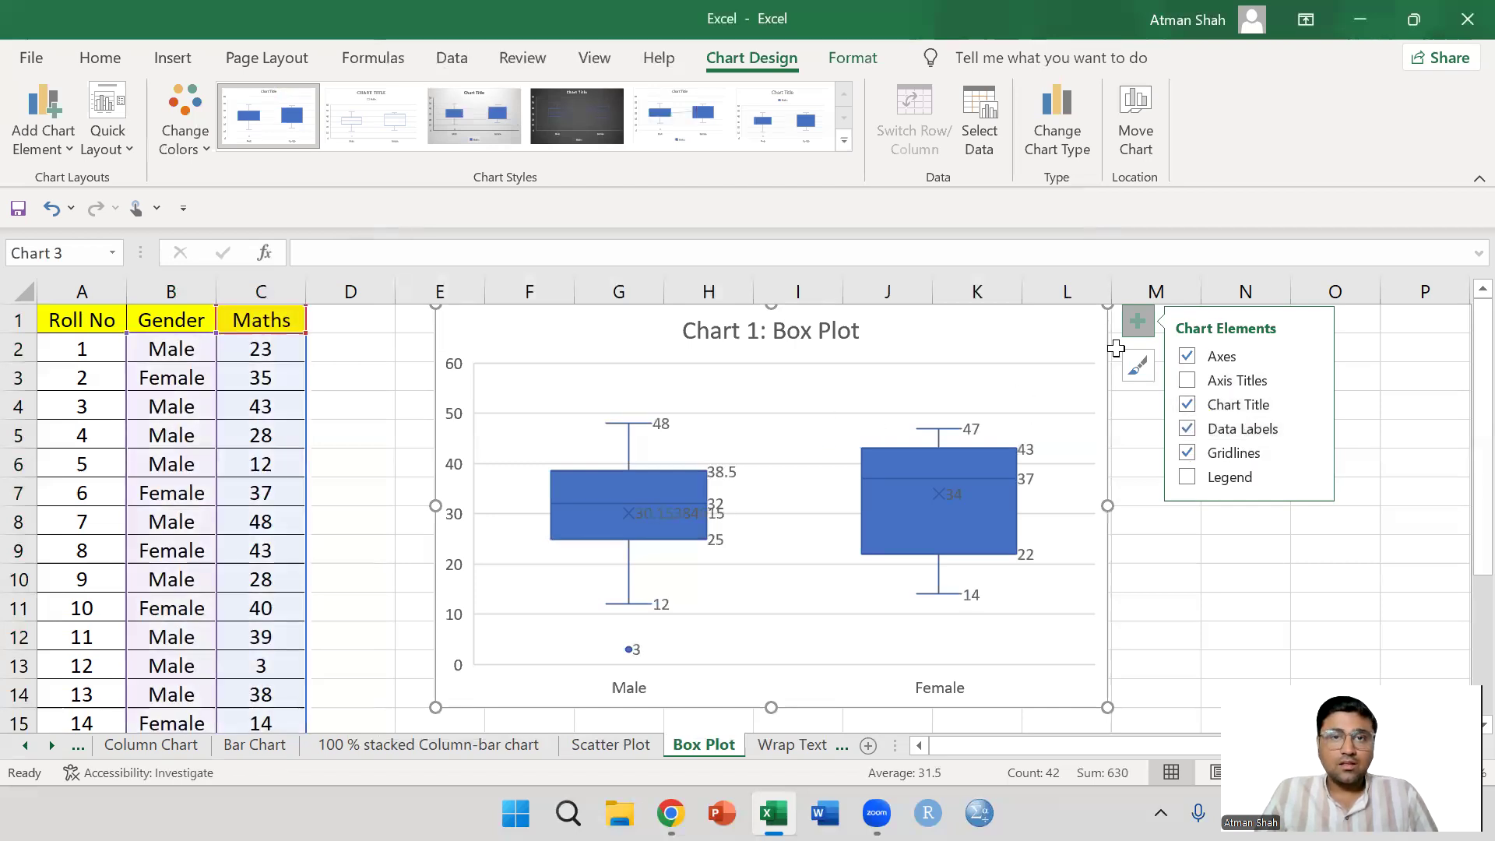
click(1411, 383)
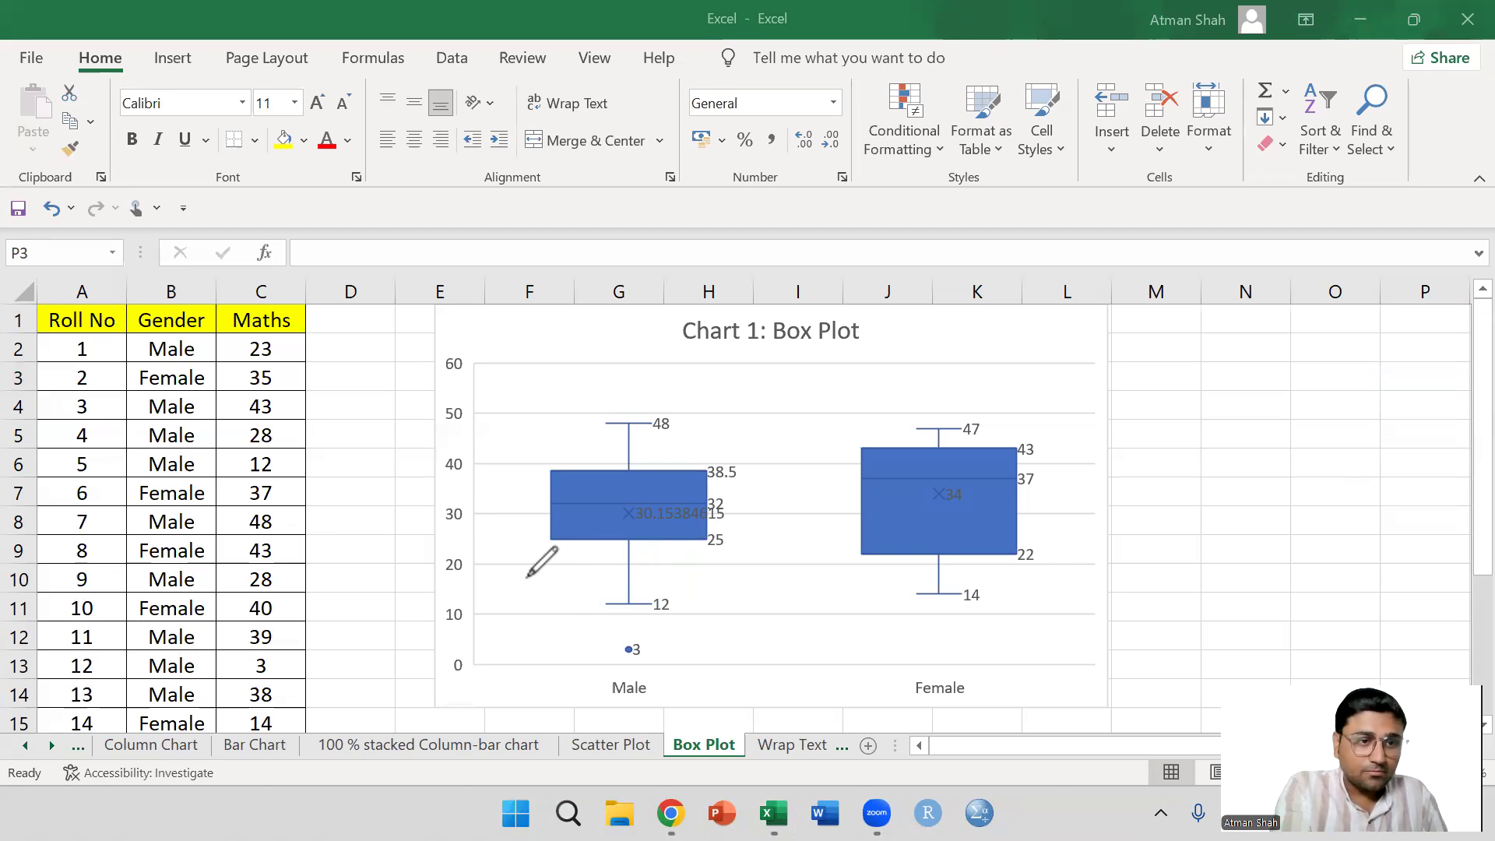
Step: Handwrite red labels min, Q1, Q2, Q3 and Max beside the Male box and circle its outlier point
drag(511, 622, 542, 617)
mouse_move(555, 601)
mouse_down()
mouse_move(557, 620)
mouse_move(598, 612)
mouse_up()
click(551, 585)
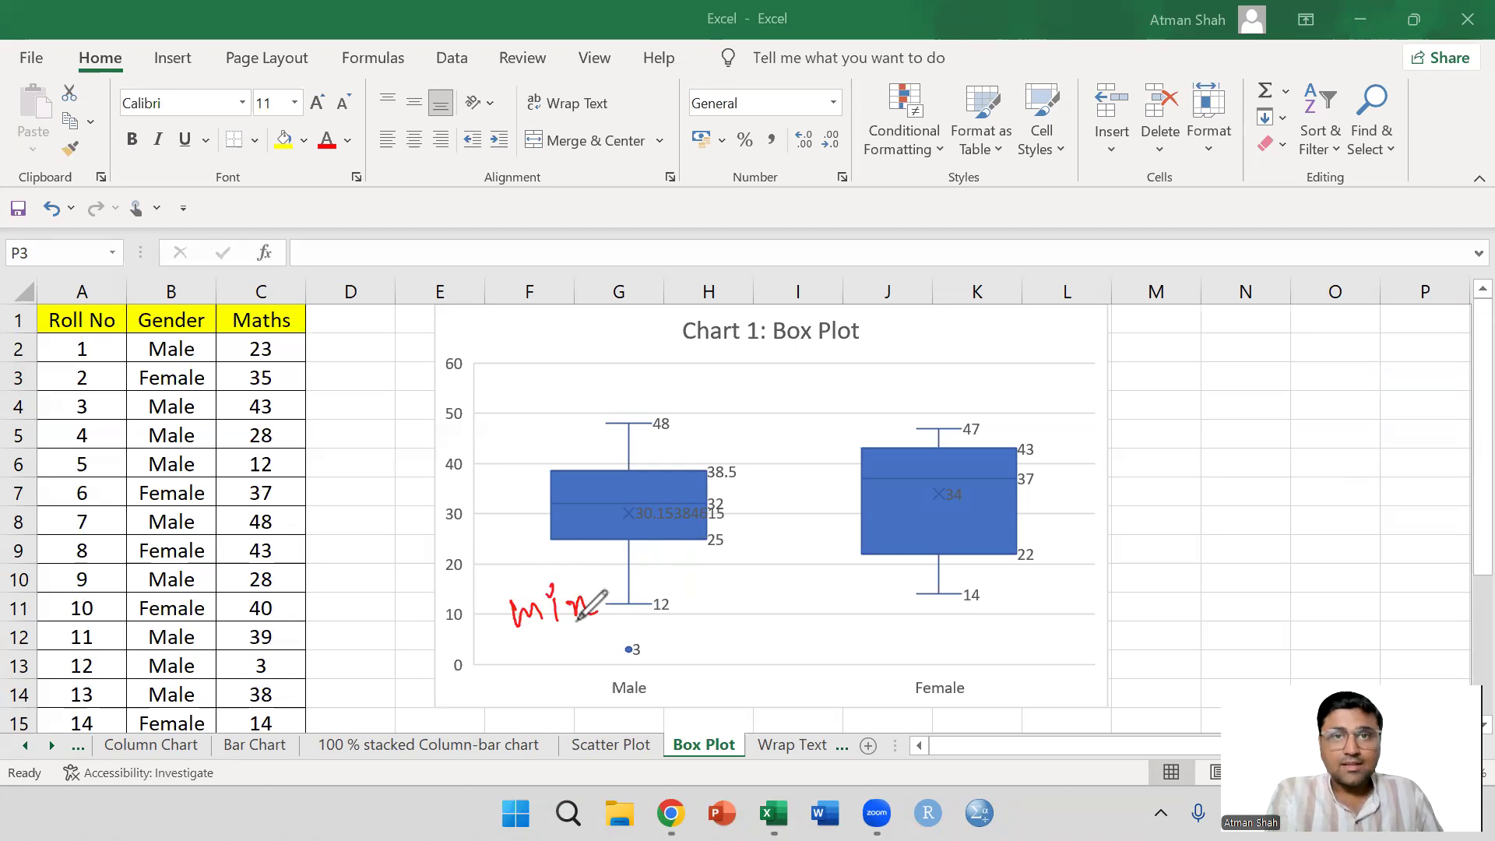
mouse_move(516, 529)
mouse_down()
mouse_move(514, 552)
mouse_move(537, 546)
mouse_move(543, 562)
mouse_up()
drag(520, 499, 551, 517)
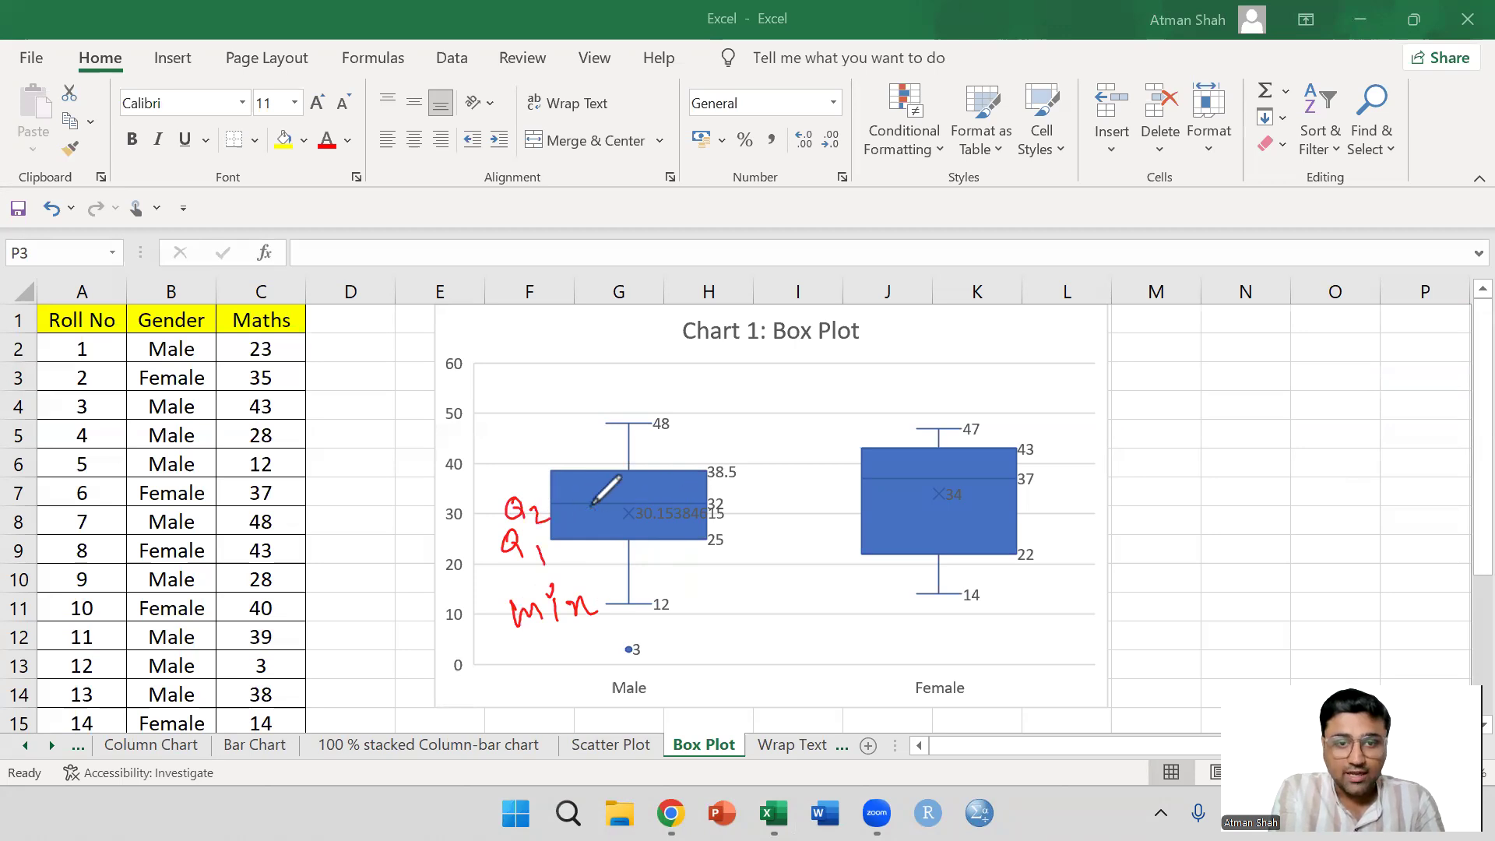
drag(506, 457, 511, 472)
mouse_move(509, 470)
mouse_down()
mouse_move(533, 467)
mouse_move(524, 478)
mouse_up()
mouse_move(511, 415)
mouse_down()
mouse_move(561, 420)
mouse_move(580, 399)
mouse_up()
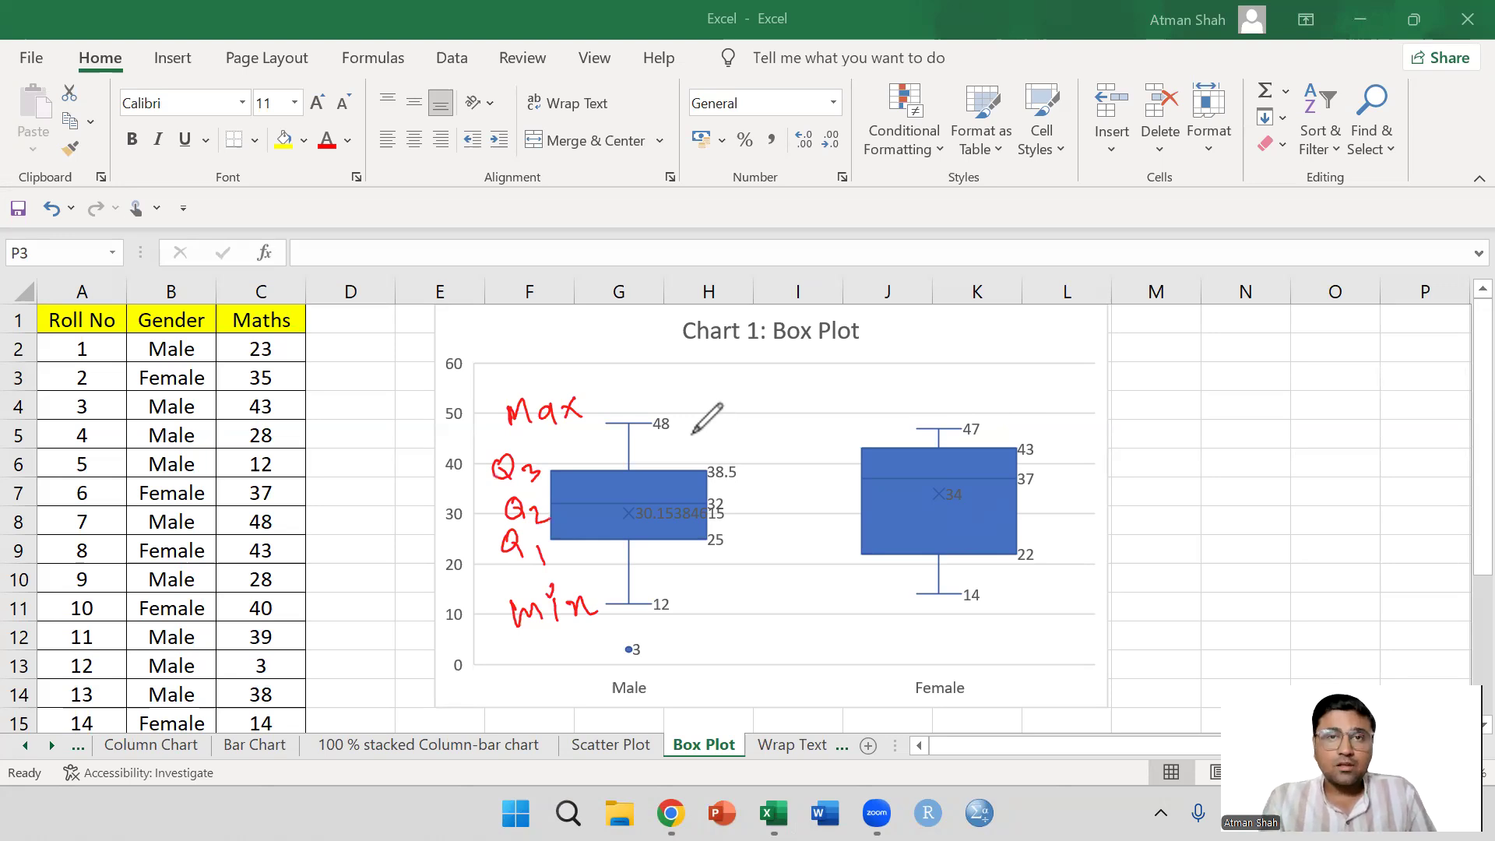
drag(627, 627, 636, 671)
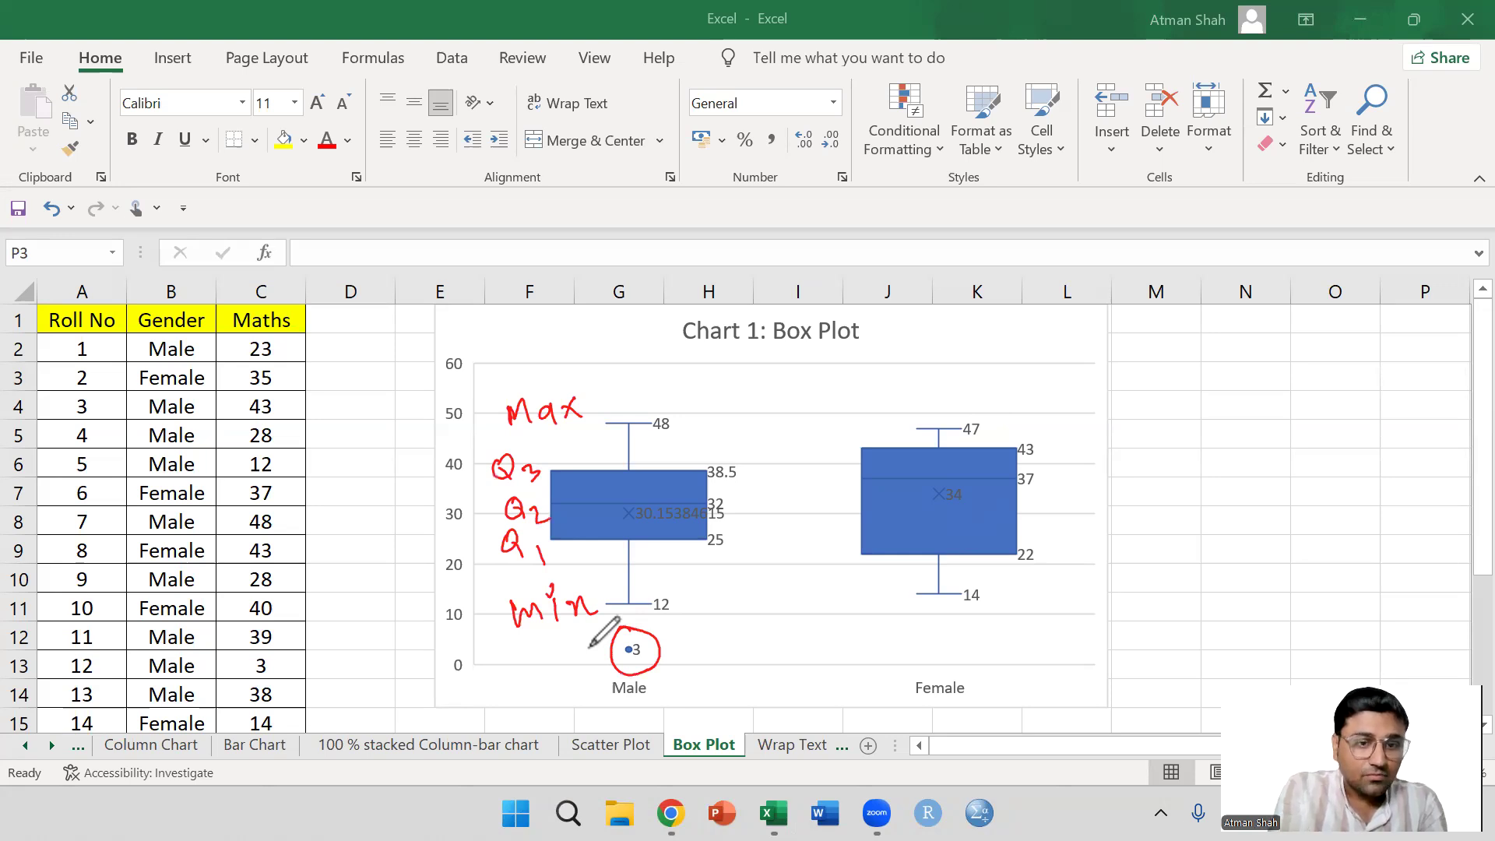
Step: Handwrite green brackets marked 25% beside the Male plot's four sections and draw a tick beside the circled outlier
mouse_move(744, 582)
mouse_down()
mouse_move(737, 548)
mouse_move(753, 620)
mouse_move(823, 577)
mouse_up()
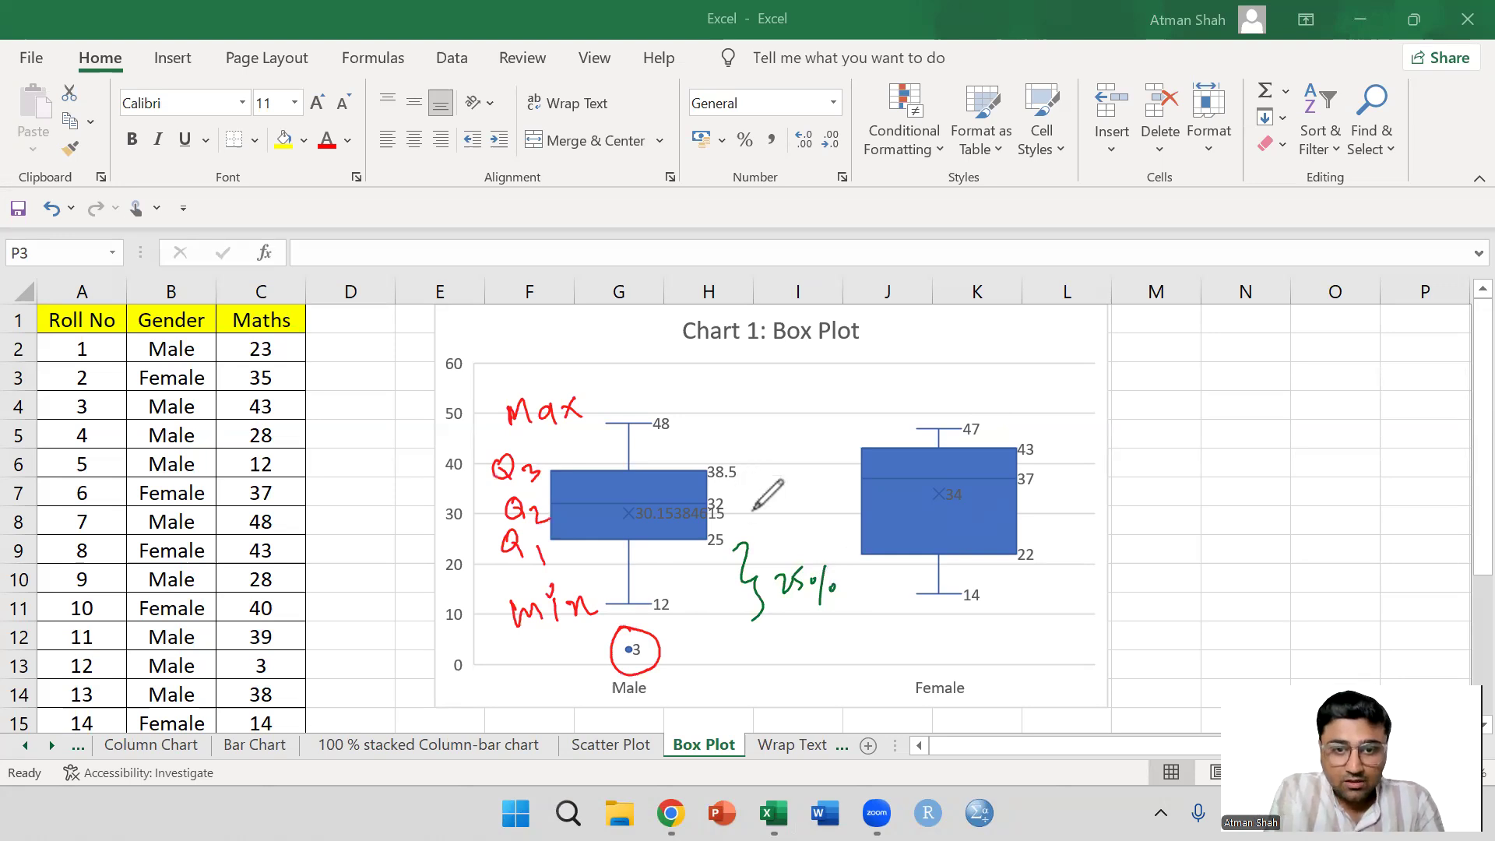
mouse_move(749, 510)
mouse_down()
mouse_move(770, 536)
mouse_move(785, 516)
mouse_move(798, 527)
mouse_move(839, 514)
mouse_up()
mouse_move(746, 464)
mouse_down()
mouse_move(767, 500)
mouse_move(790, 472)
mouse_move(830, 470)
mouse_up()
click(774, 478)
click(828, 477)
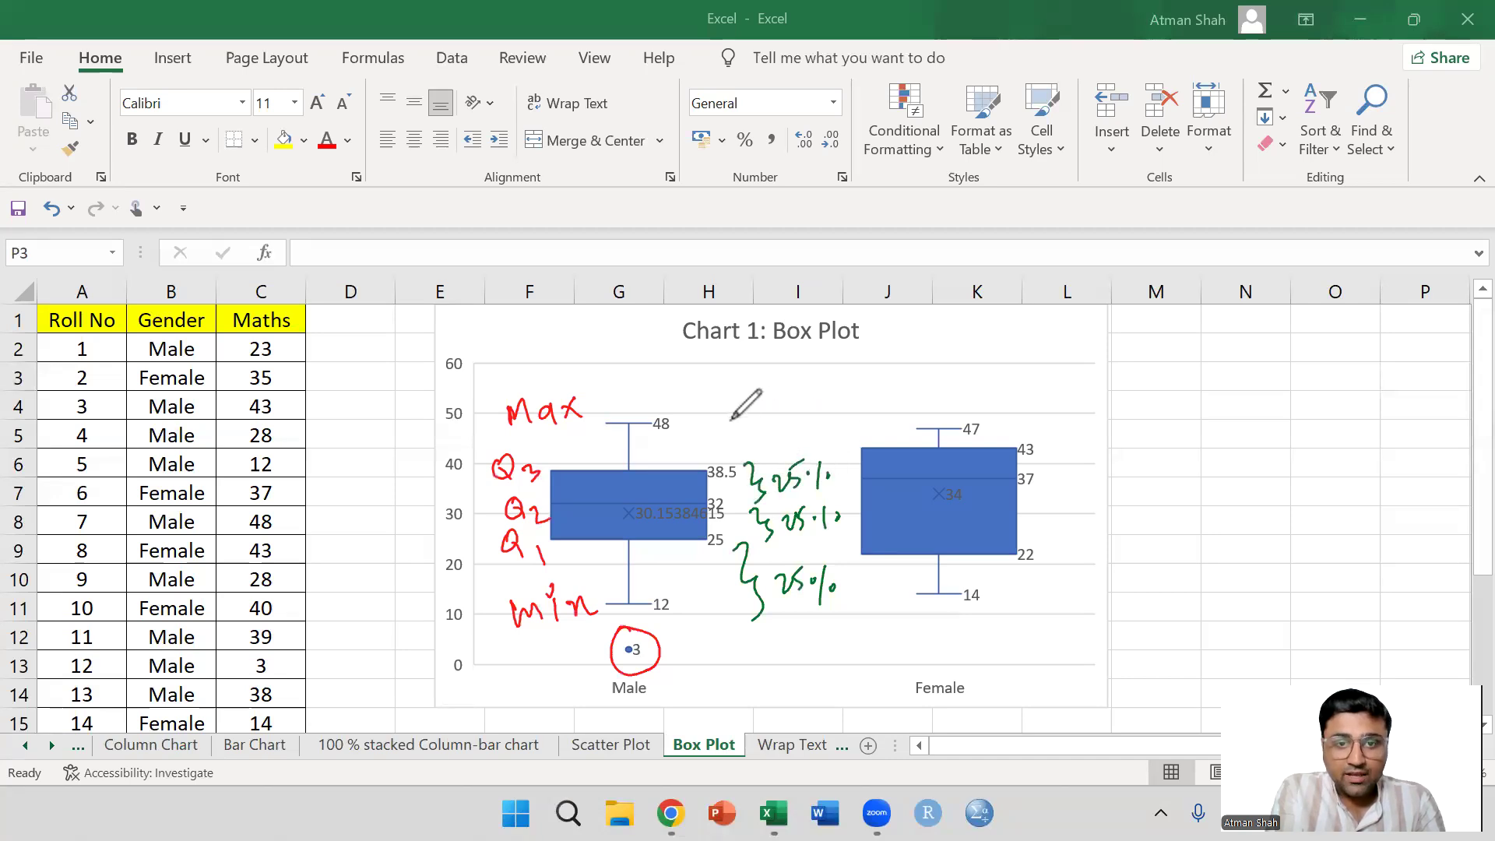
mouse_move(728, 411)
mouse_down()
mouse_move(810, 407)
mouse_move(817, 434)
mouse_up()
click(812, 431)
click(827, 429)
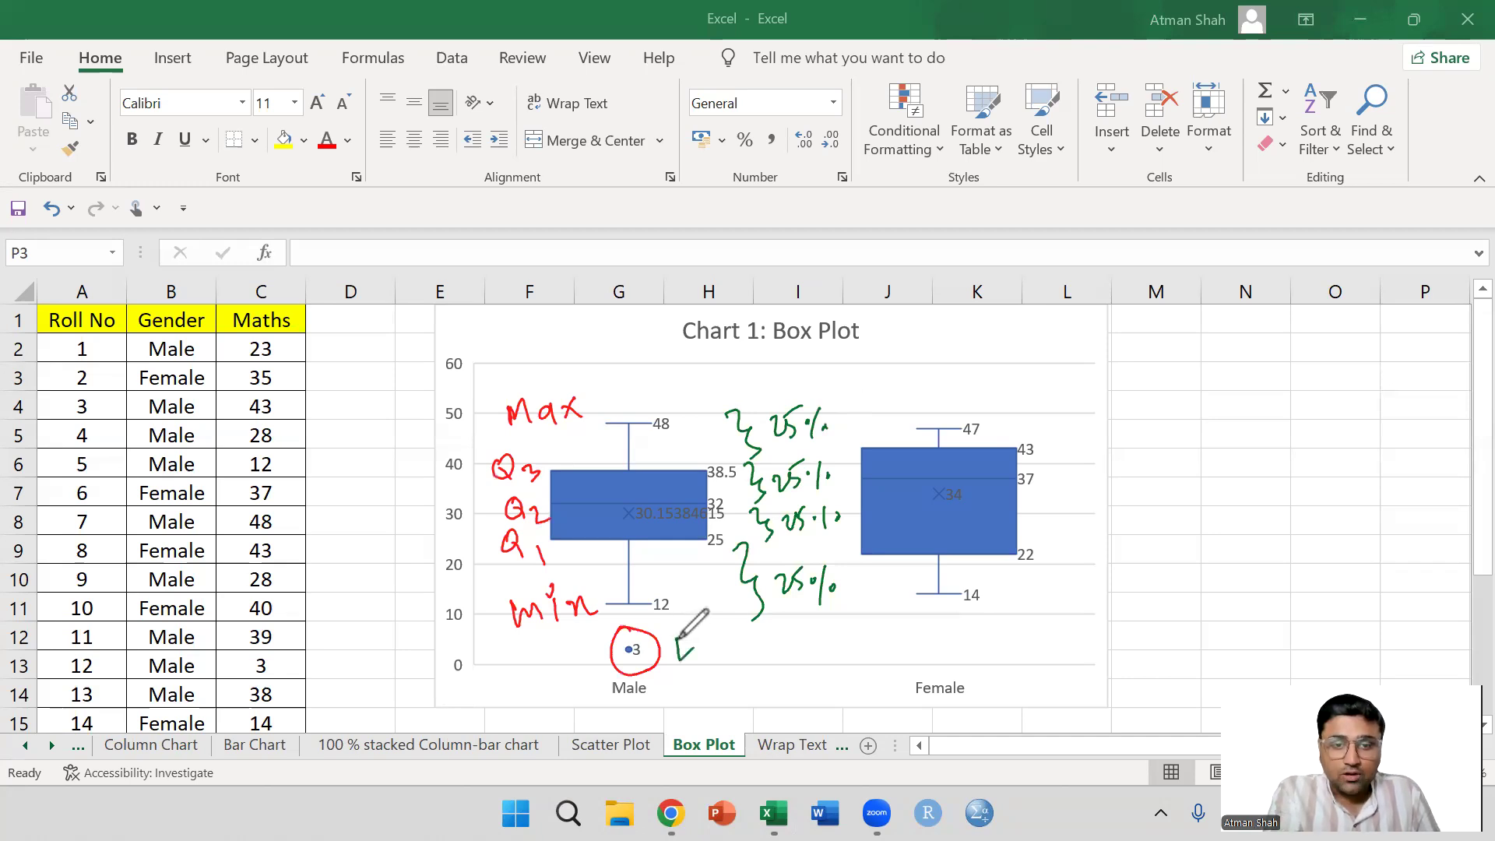
drag(679, 638, 726, 624)
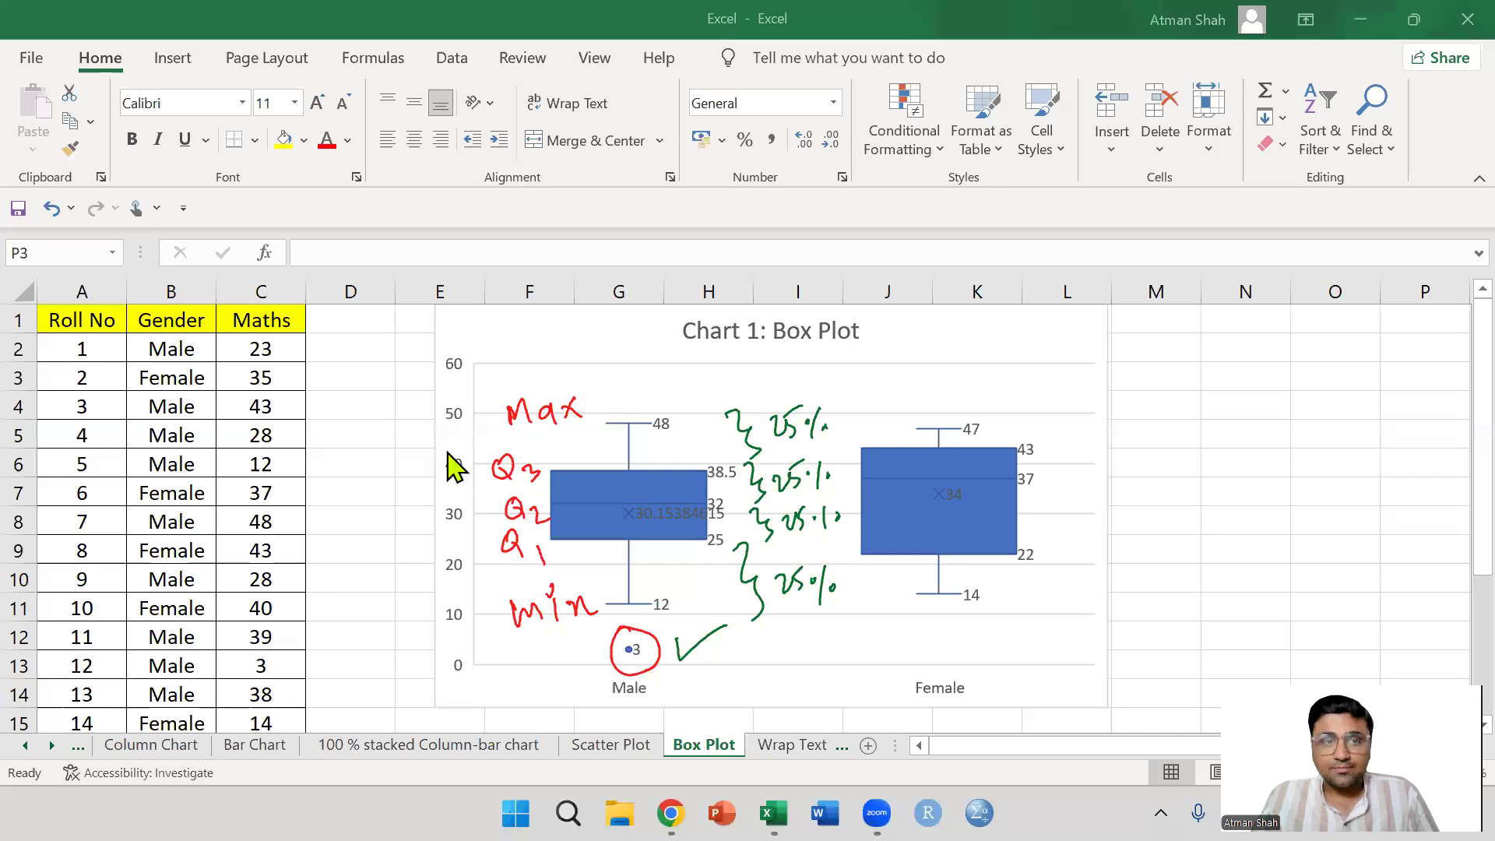
click(270, 352)
key(BackSpace)
drag(266, 342, 282, 695)
scroll(347, 436, up, 2)
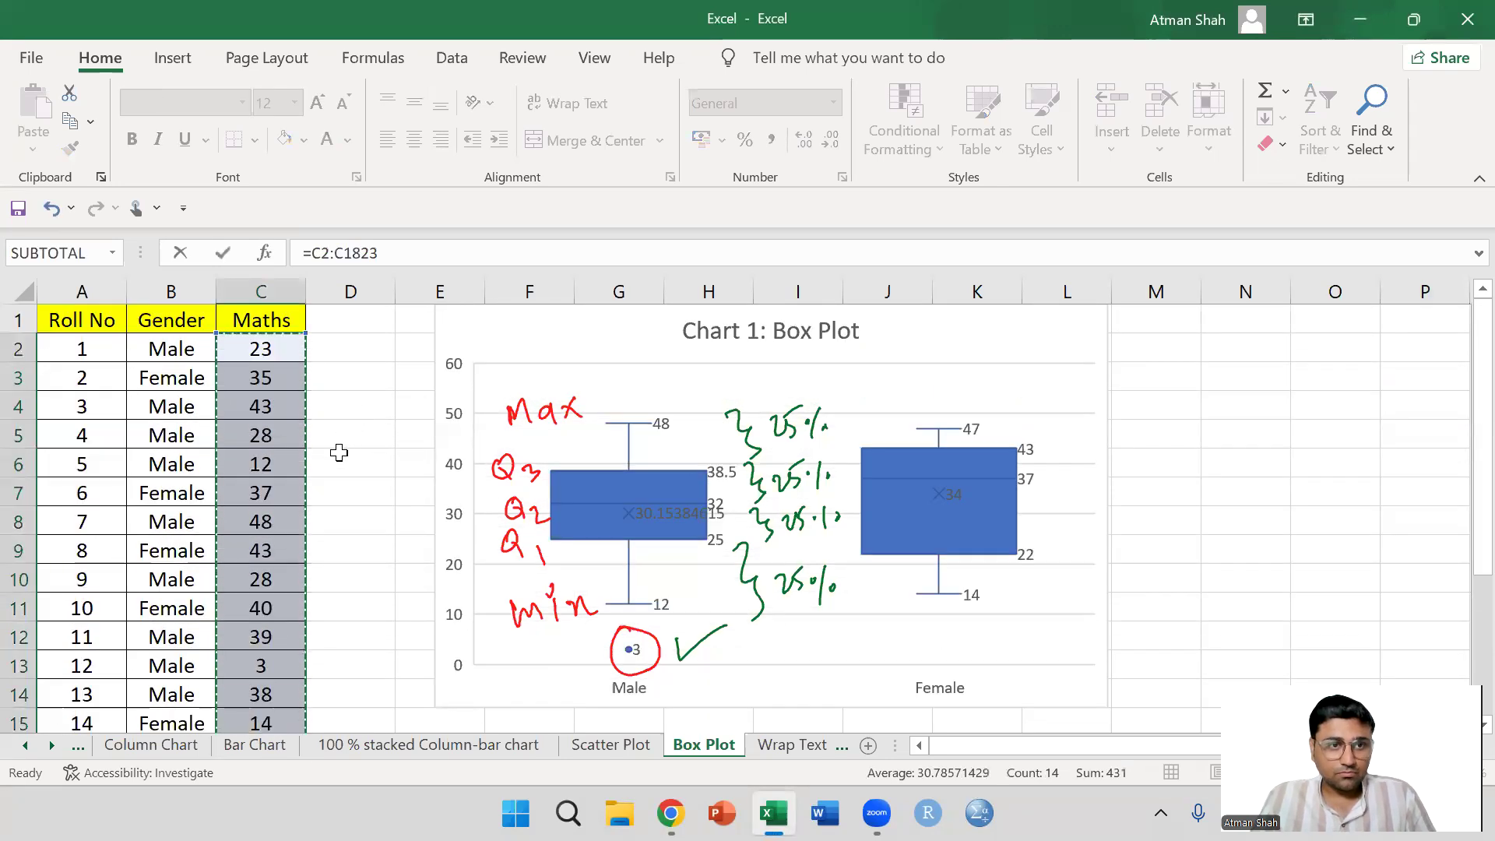
scroll(361, 507, down, 7)
scroll(273, 399, up, 7)
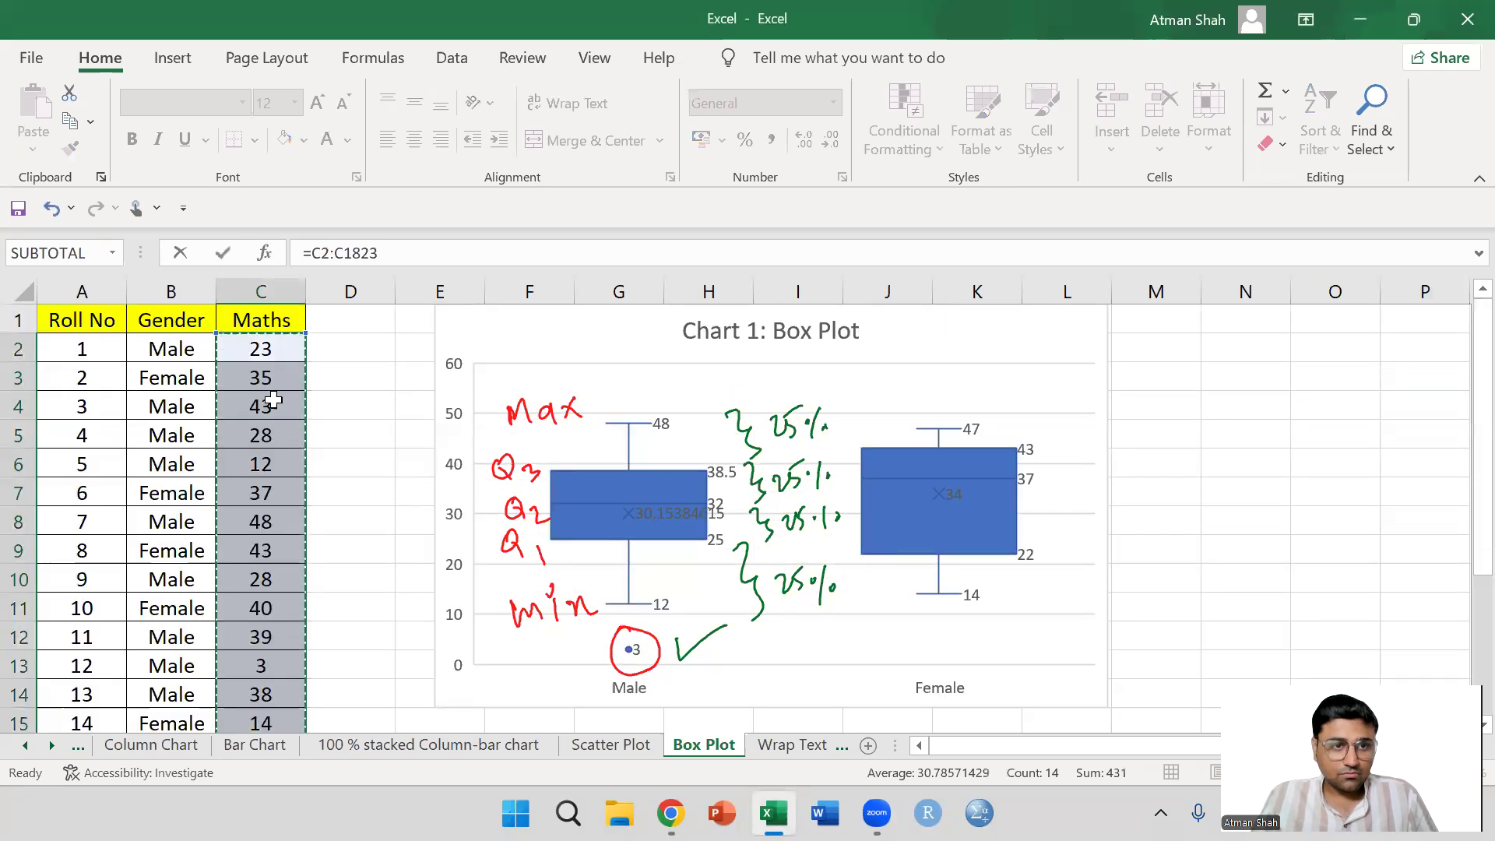
click(286, 349)
key(shift+Down)
key(shift+Down)
key(shift+Down)
key(shift+Down)
key(shift+Down)
key(shift+Down)
key(shift+Down)
key(shift+Down)
key(shift+Down)
key(shift+Down)
key(shift+Down)
key(shift+Down)
key(shift+Down)
key(shift+Down)
key(shift+Down)
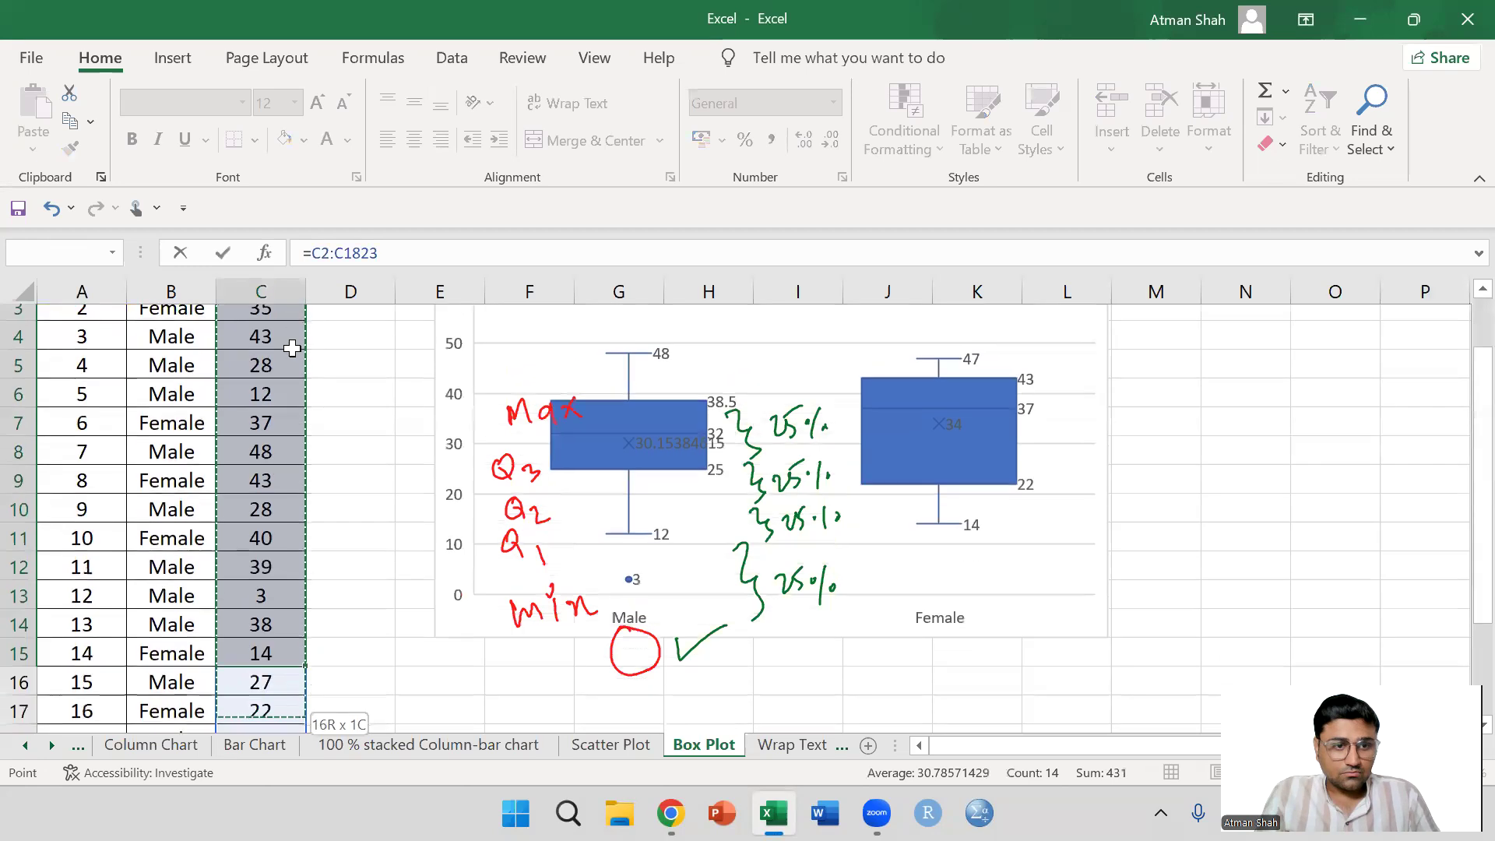
key(shift+Down)
key(shift+Down)
key(shift+Down)
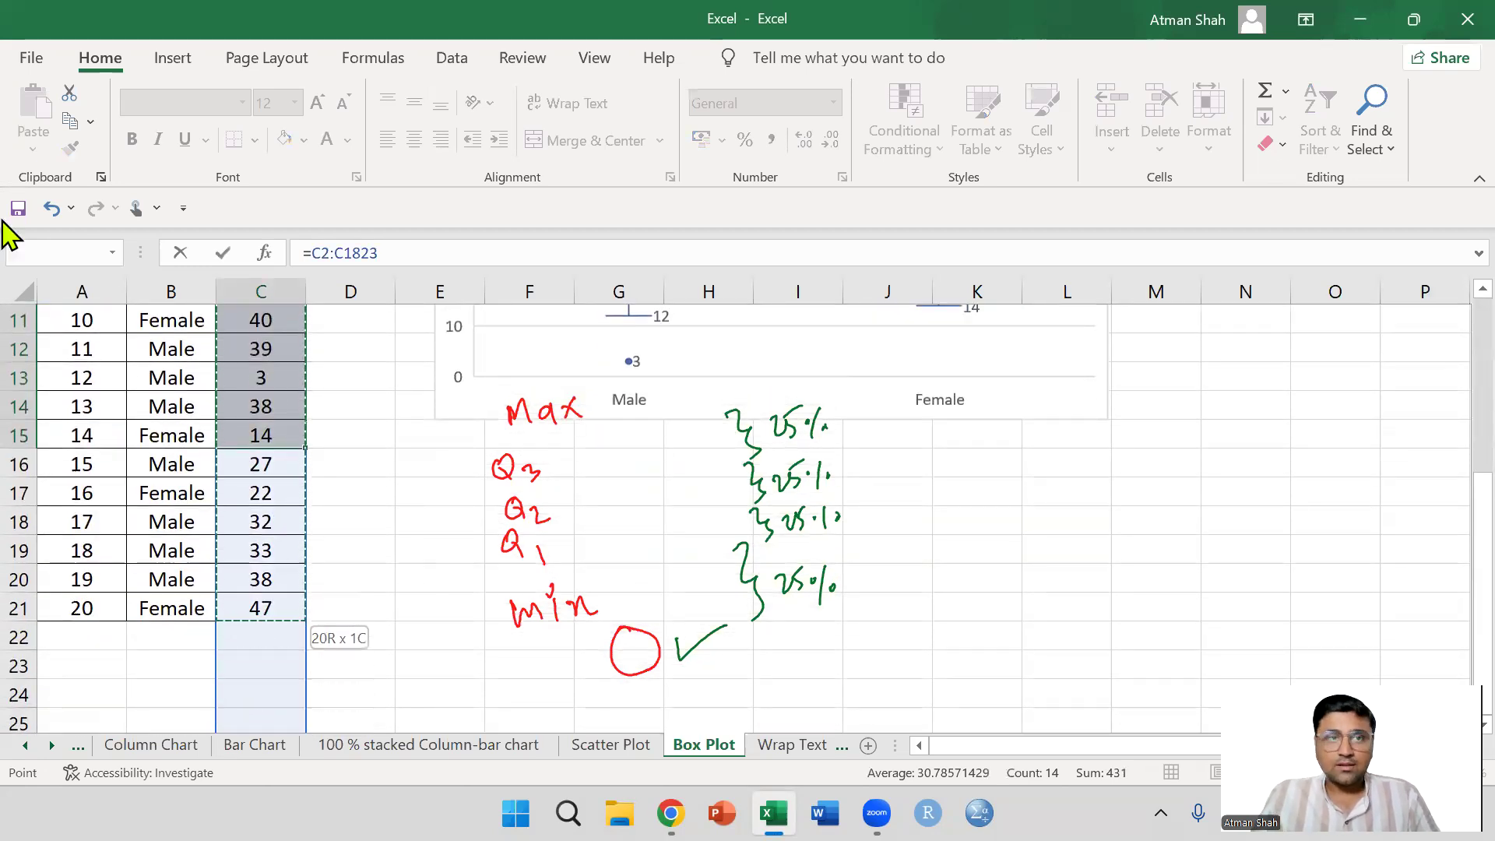
click(353, 389)
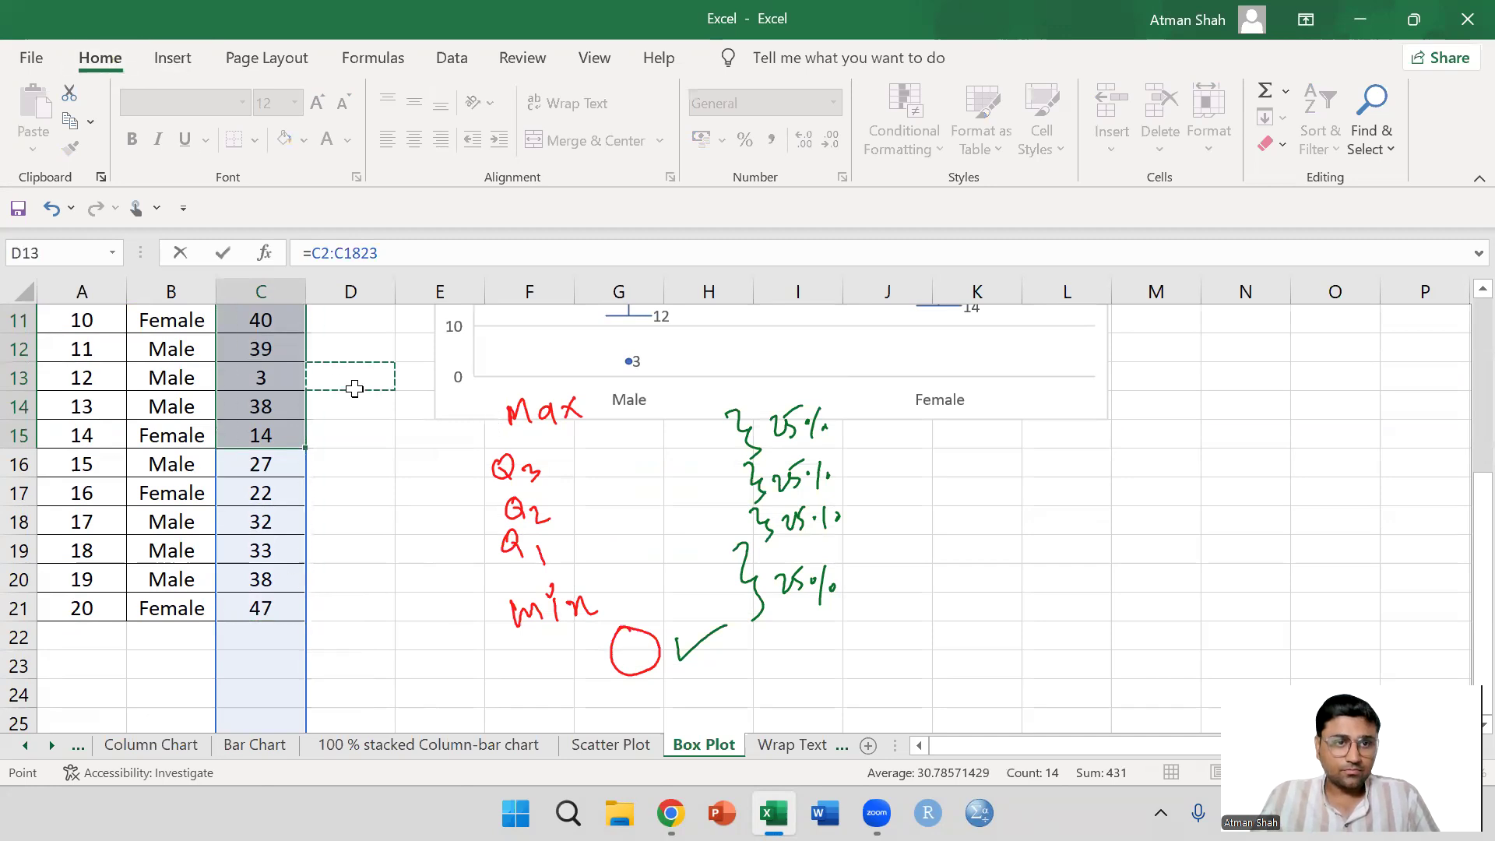
scroll(386, 408, up, 4)
key(Up)
key(Up)
key(Up)
key(Up)
key(Up)
key(Up)
key(Up)
key(Up)
key(Up)
key(Up)
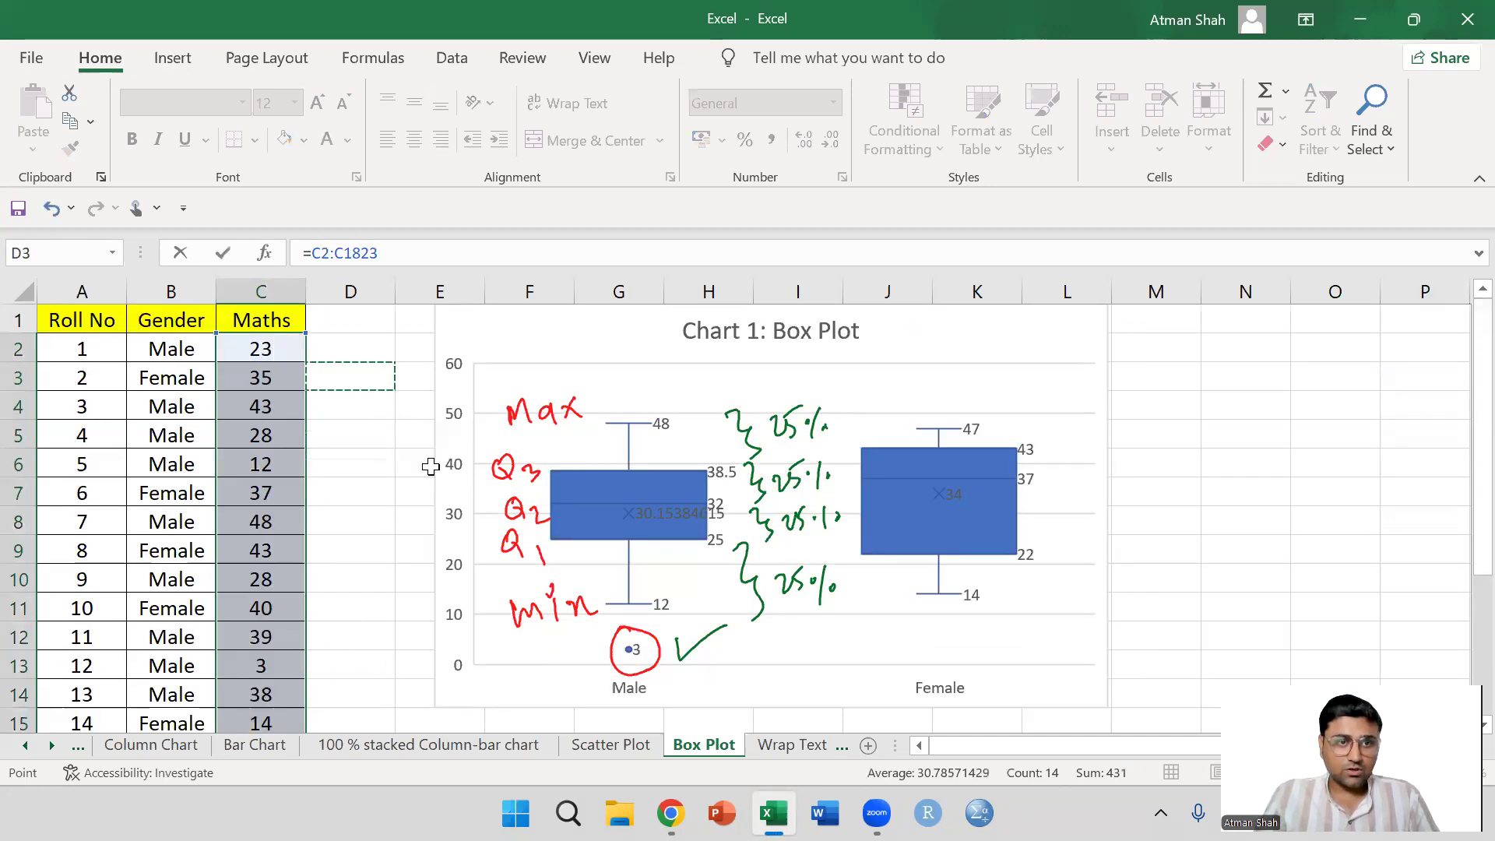
key(Return)
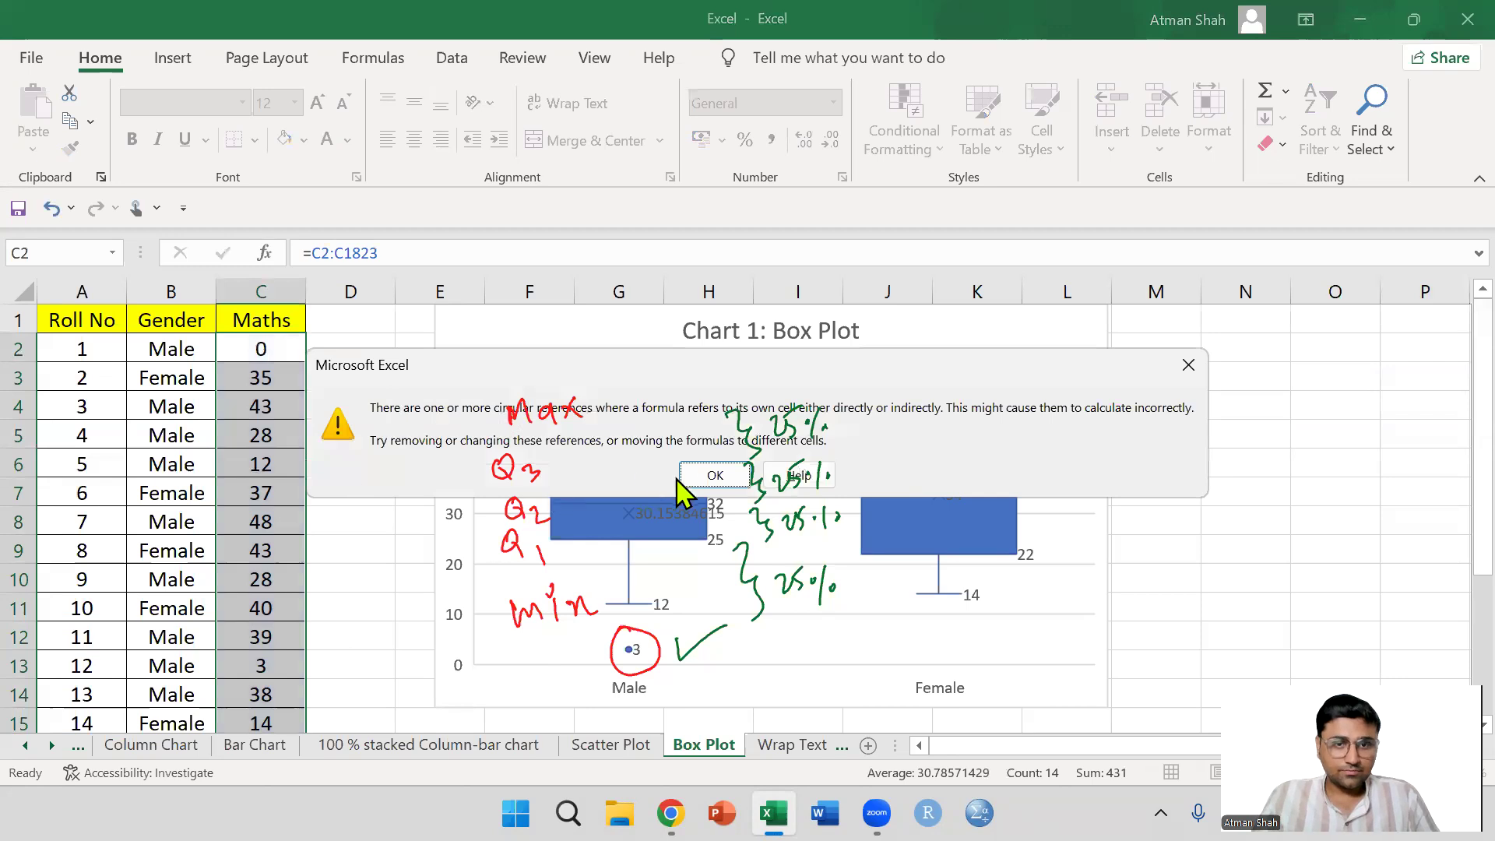
click(706, 479)
key(ctrl+z)
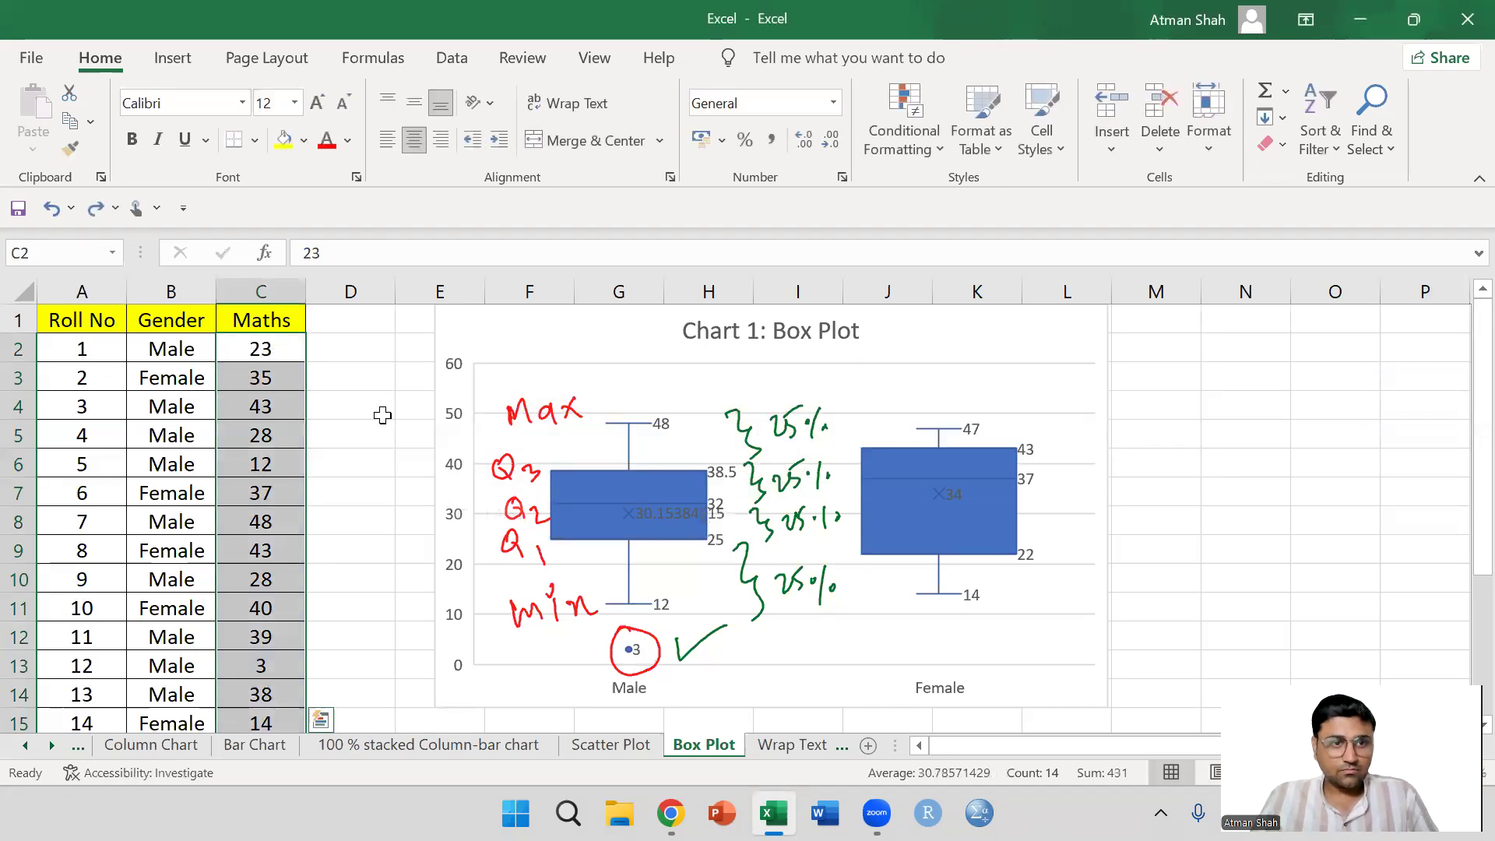
Step: Highlight Maths scores in C2:C21 equal to 3 with Light Red Fill with Dark Red Text and check the matching student's row
drag(282, 351, 274, 751)
drag(278, 673, 277, 668)
click(926, 160)
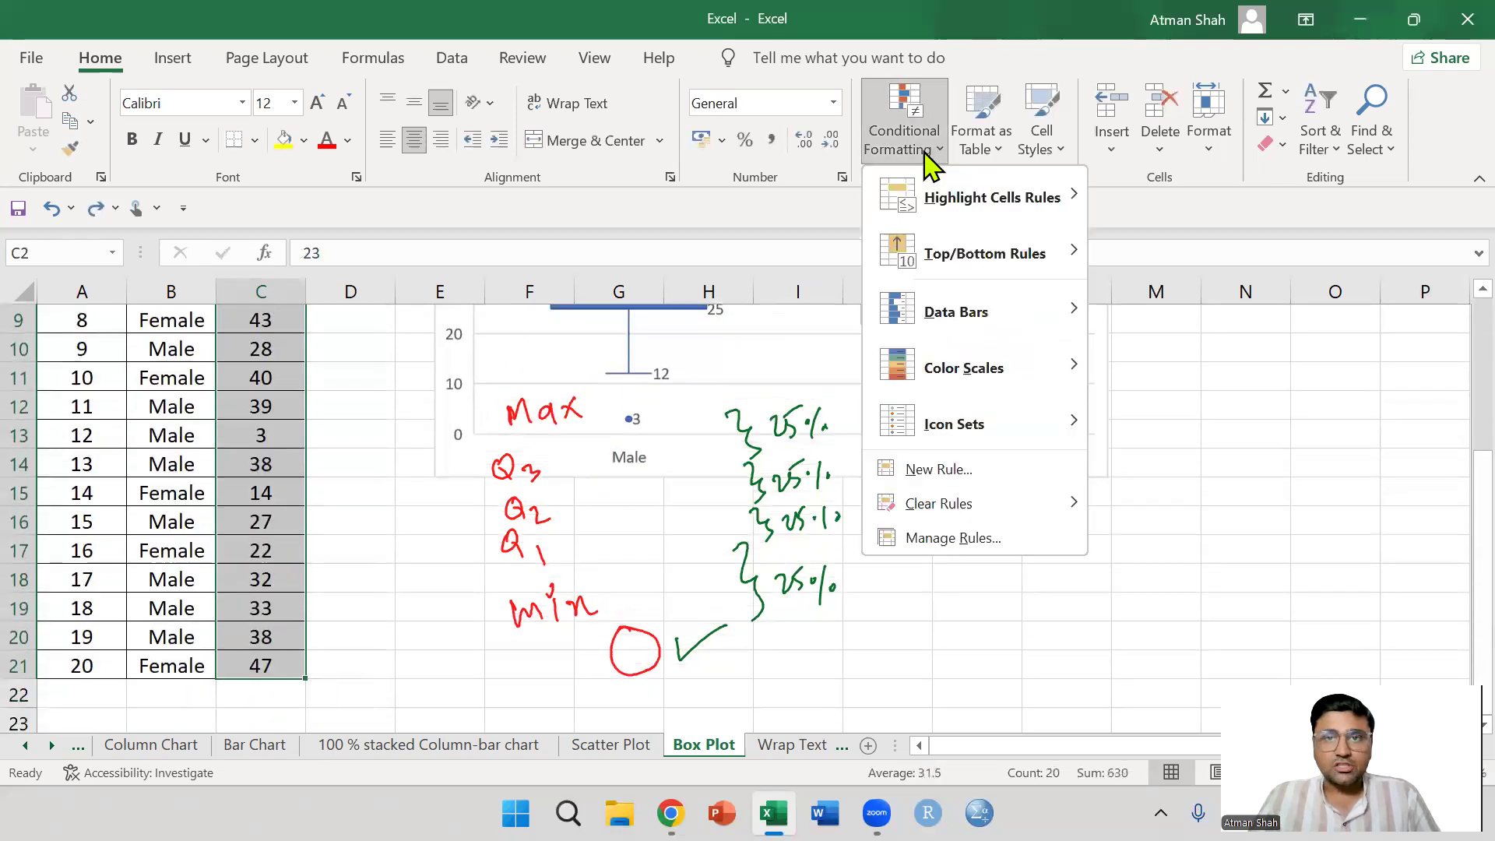
mouse_move(1047, 209)
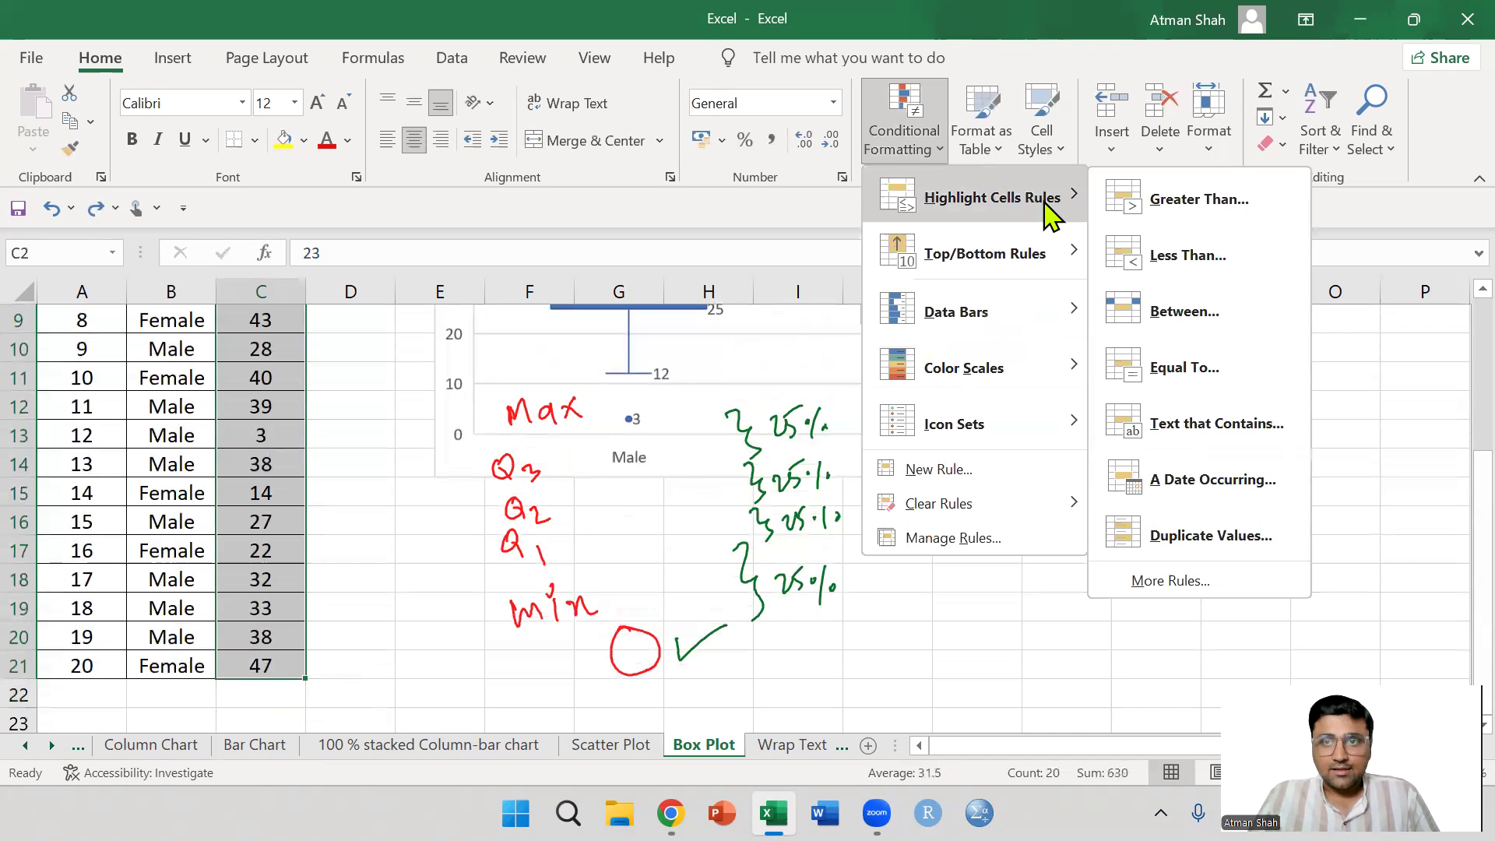
click(1264, 382)
text(3)
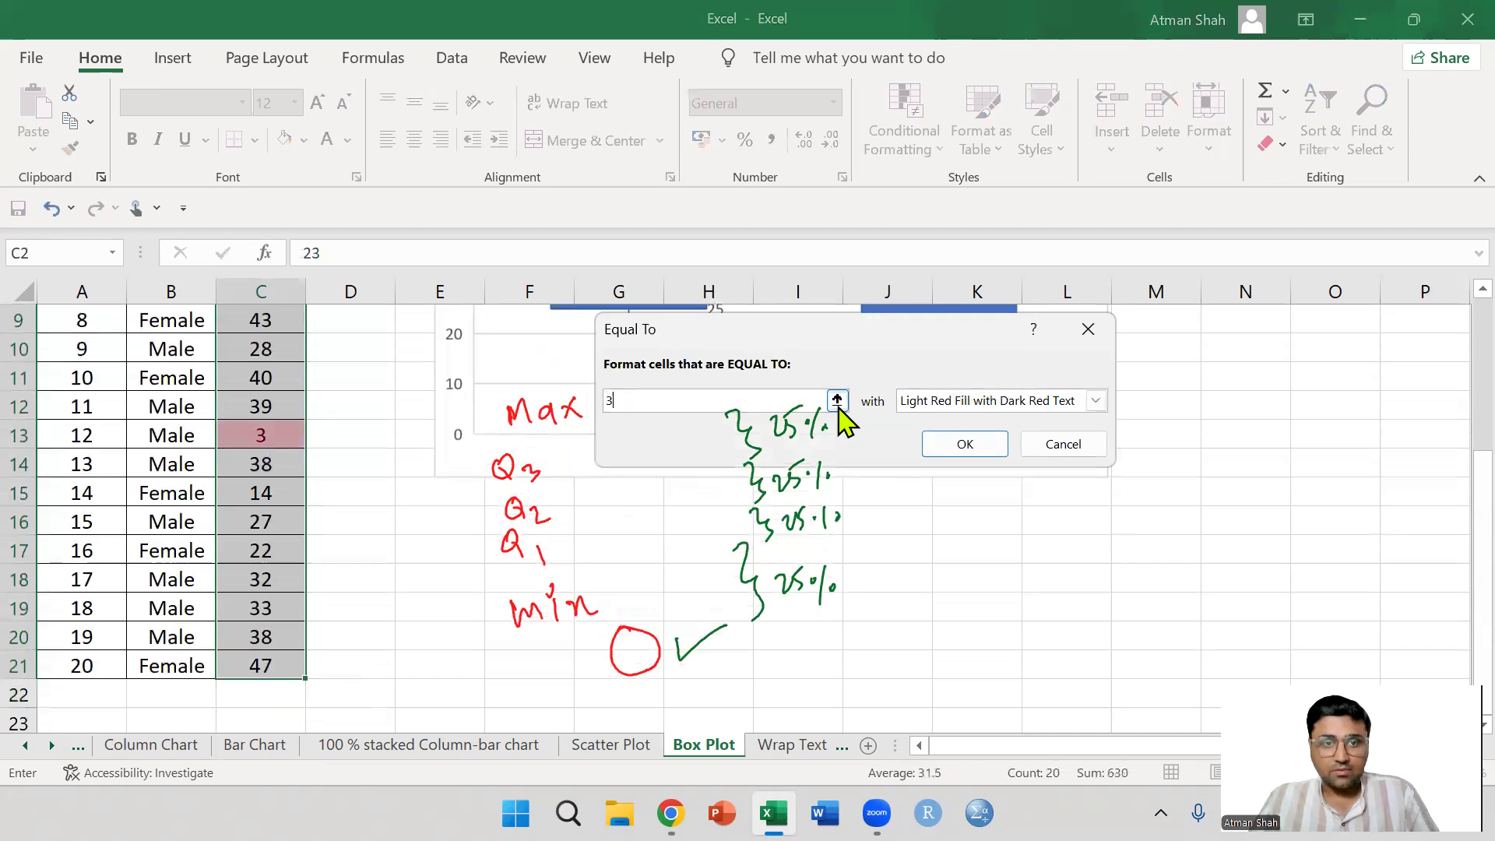
click(963, 445)
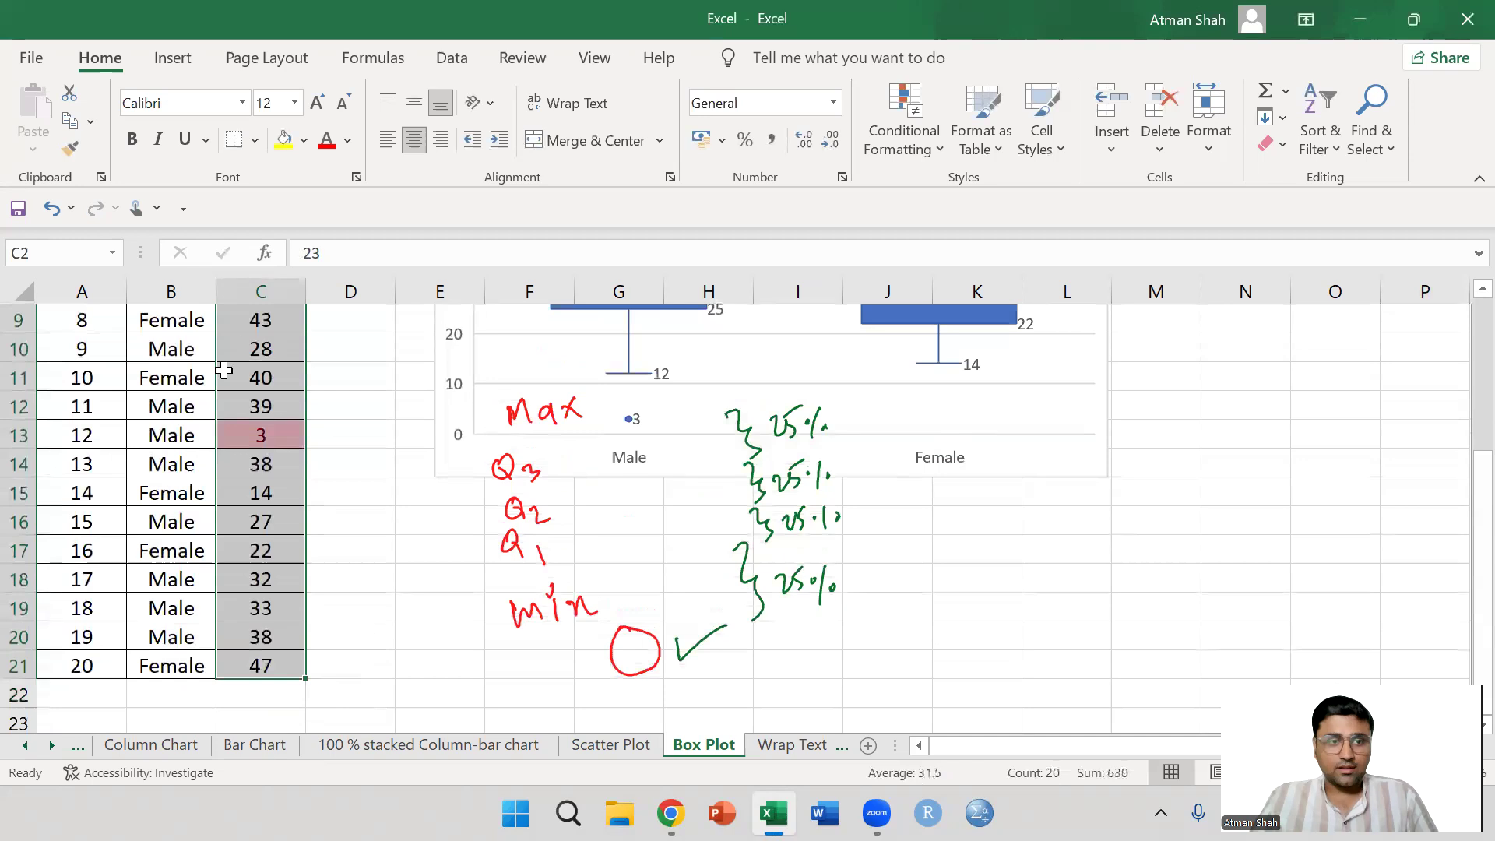
click(257, 434)
drag(100, 434, 230, 435)
click(402, 540)
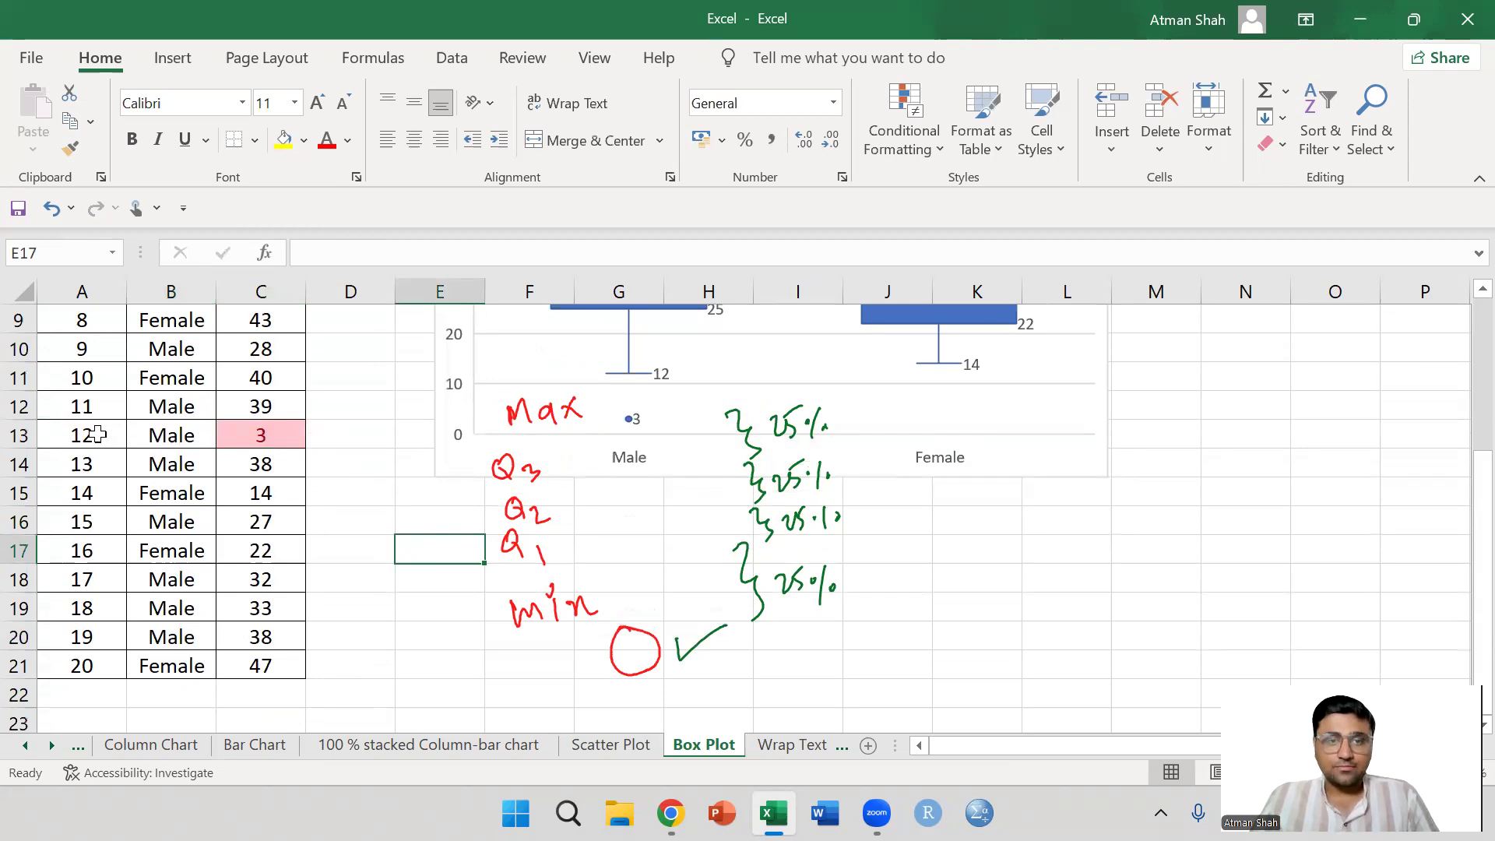
scroll(150, 455, up, 3)
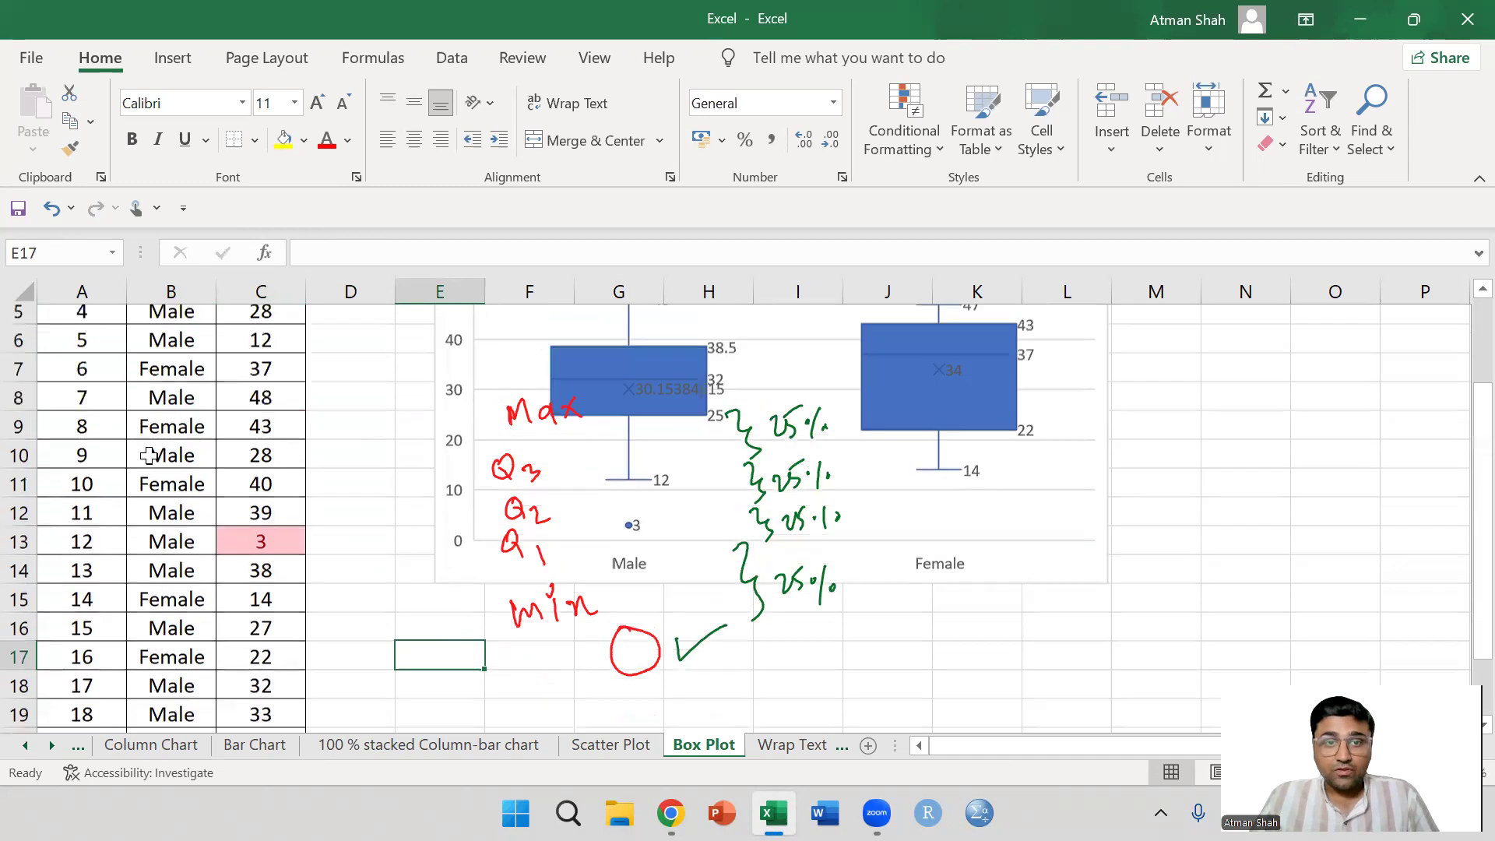